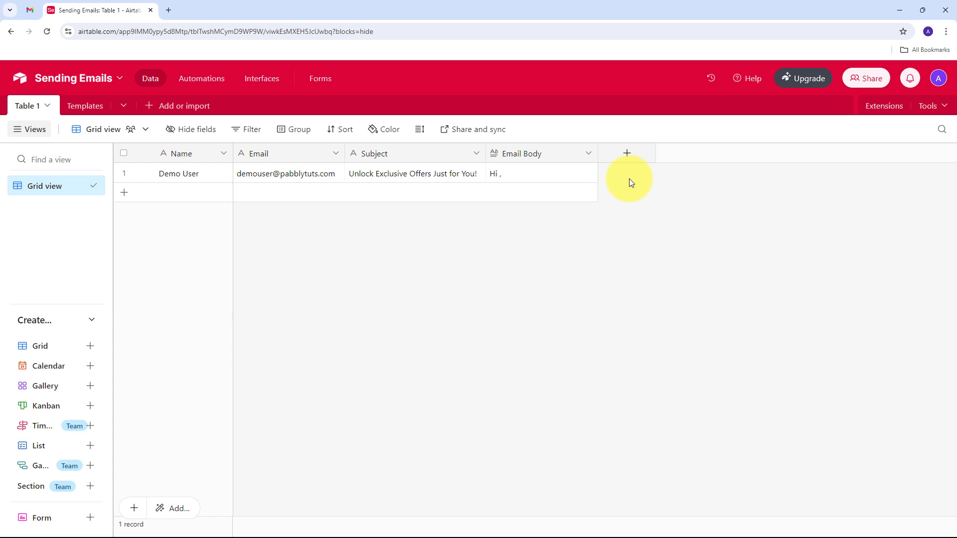
Open a new Chrome tab and load pabbly.com.
left_click(169, 10)
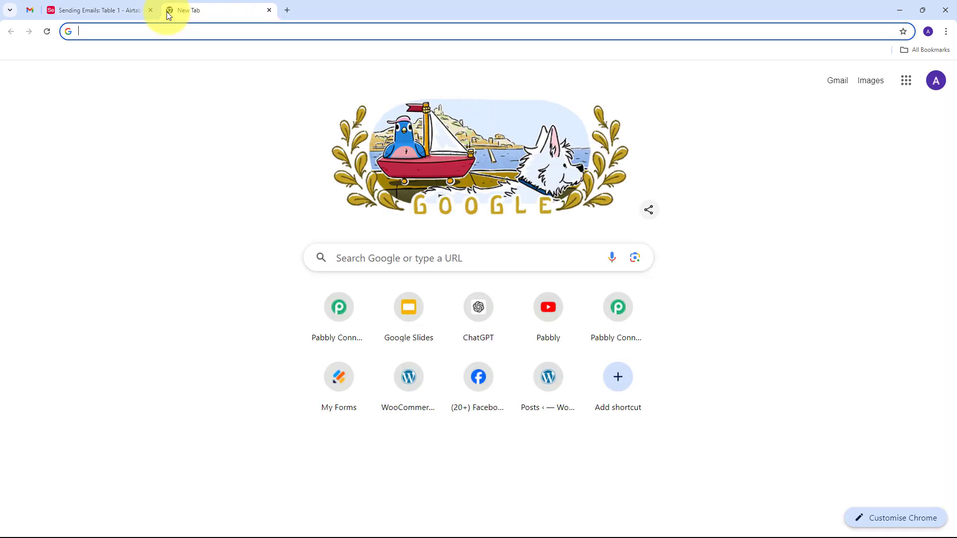
type("pabbly")
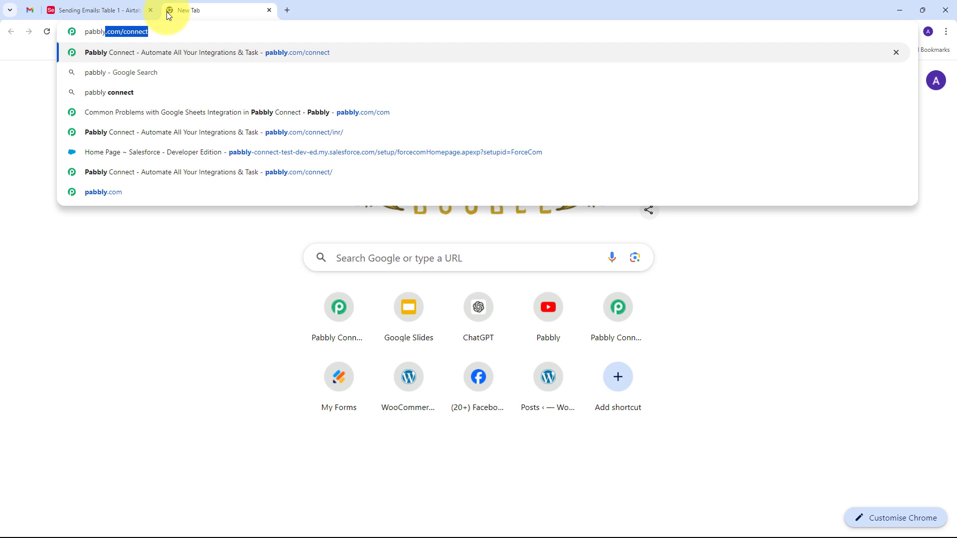
type(".com")
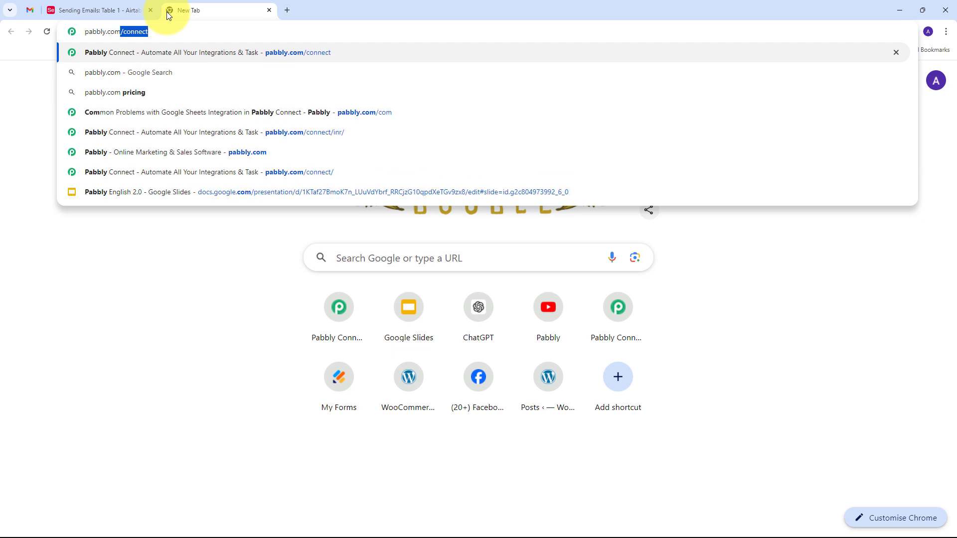
key("Return")
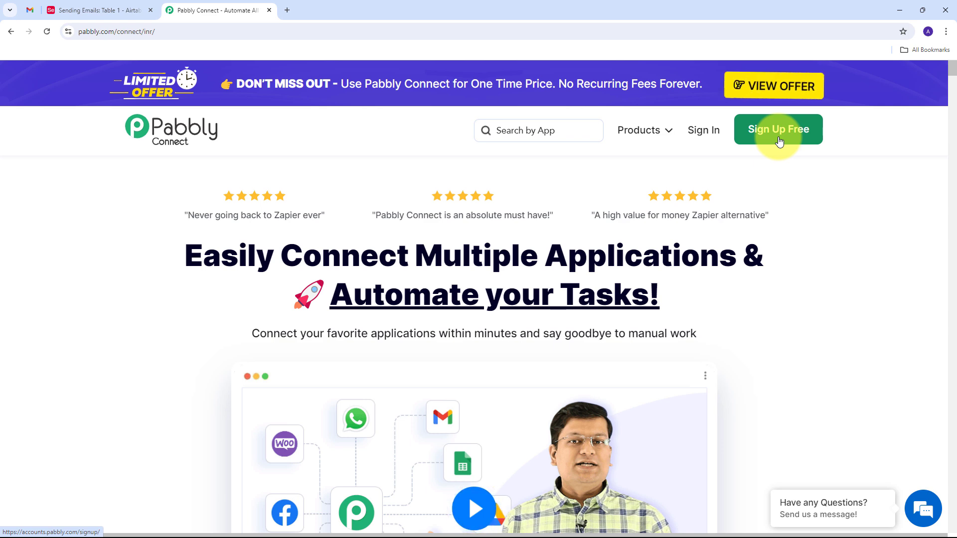
Sign in to Pabbly and launch Pabbly Connect from the All Pabbly Apps page.
left_click(704, 131)
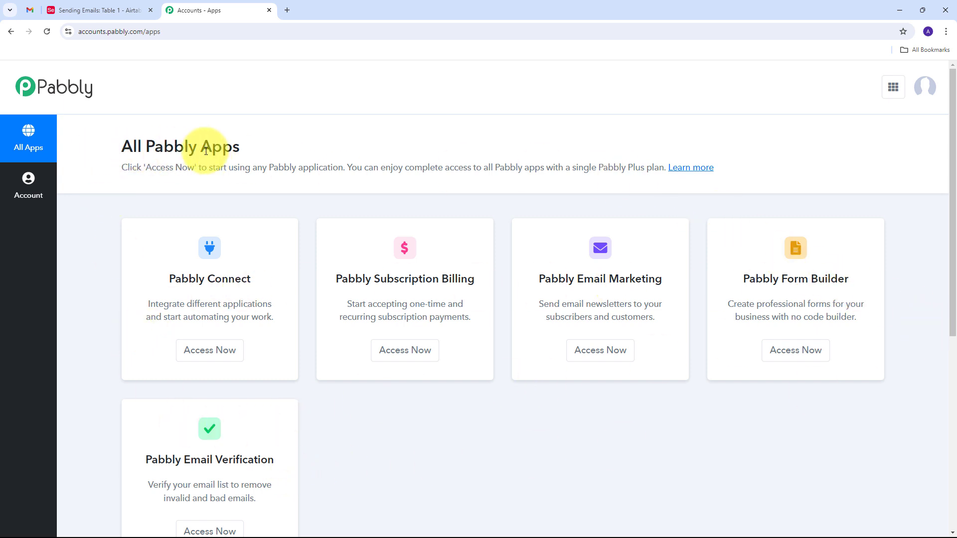
left_click_drag(173, 276, 321, 274)
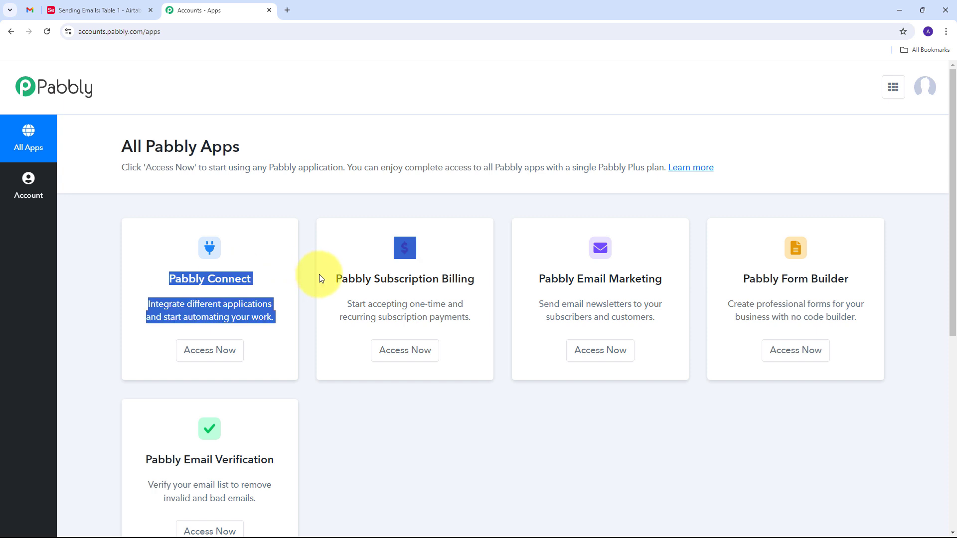
left_click(259, 264)
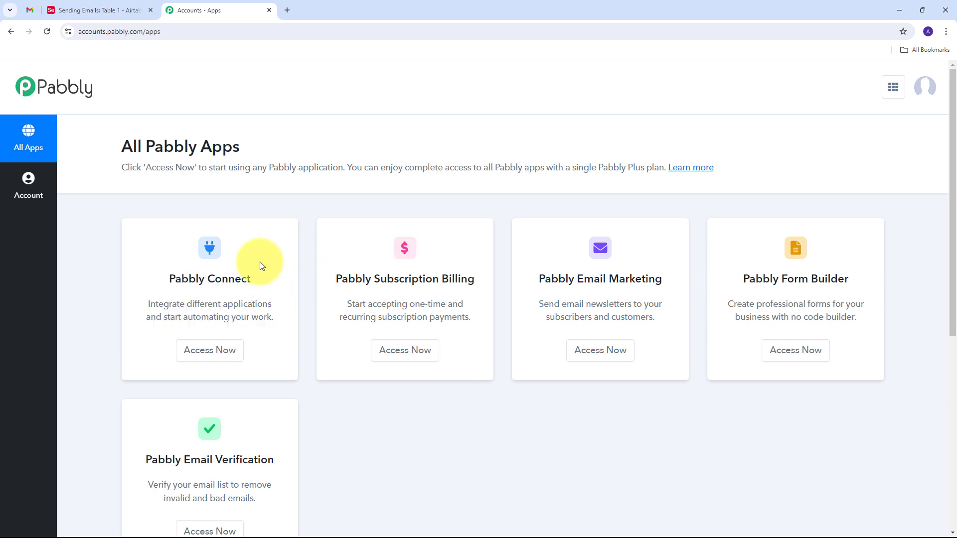
left_click(206, 355)
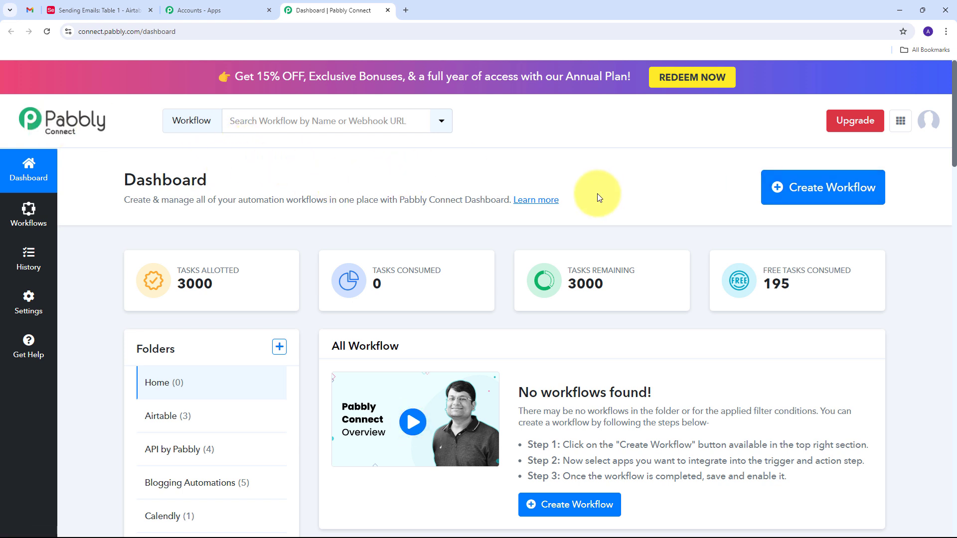
Create the workflow 'Send Emails from Airtable with a Click of a Button' in the Airtable folder.
left_click(819, 192)
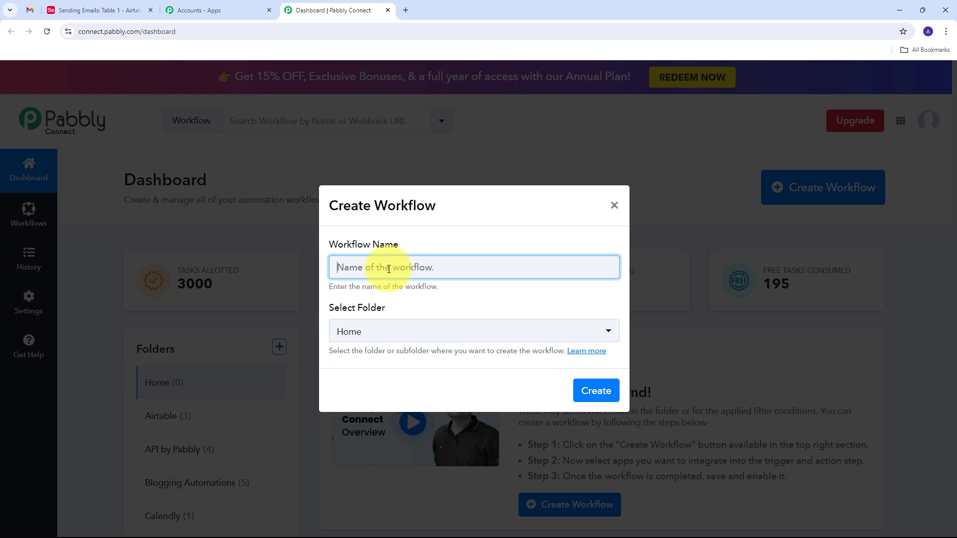
type("Send Emails from Airtable with a Click of a Button")
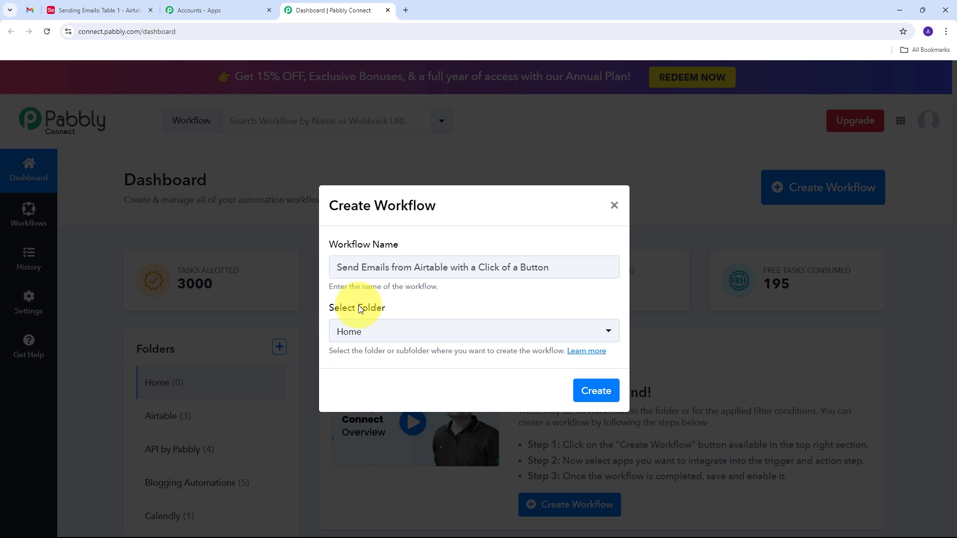
left_click(459, 333)
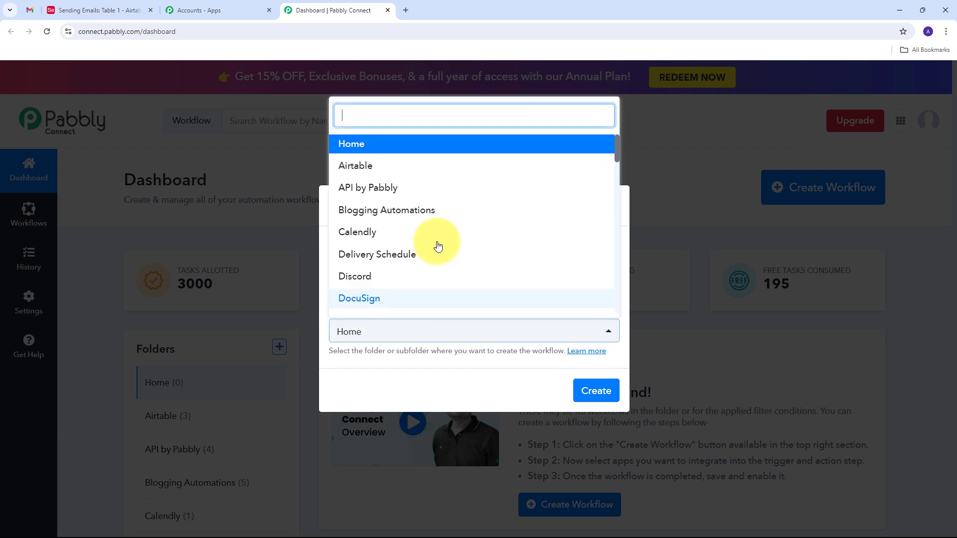
scroll(397, 189, "down", 2)
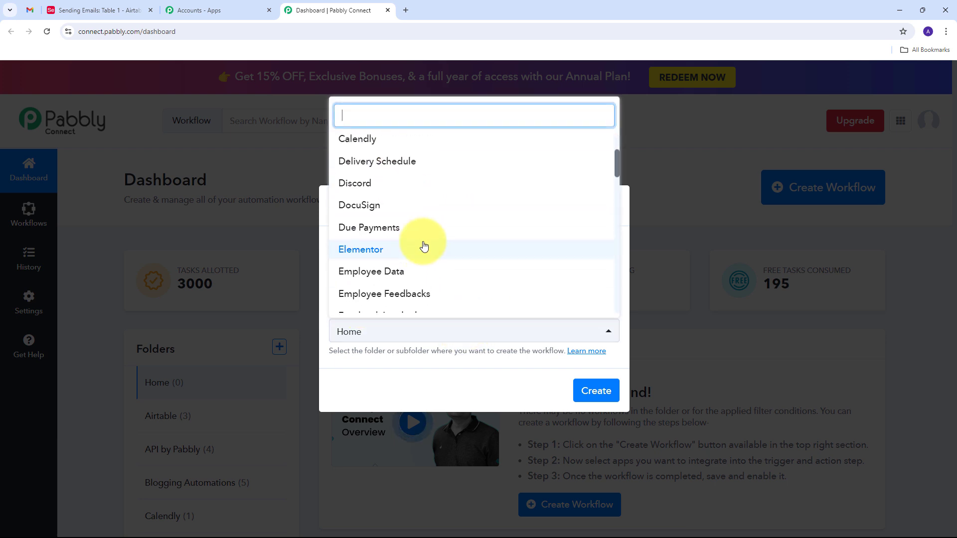
scroll(424, 246, "up", 2)
scroll(424, 246, "down", 3)
scroll(424, 246, "up", 3)
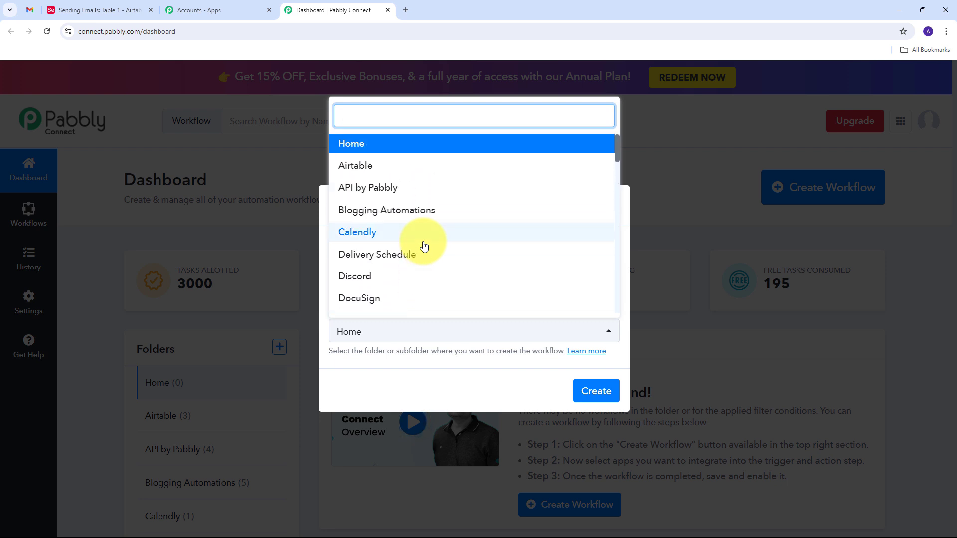
left_click(357, 168)
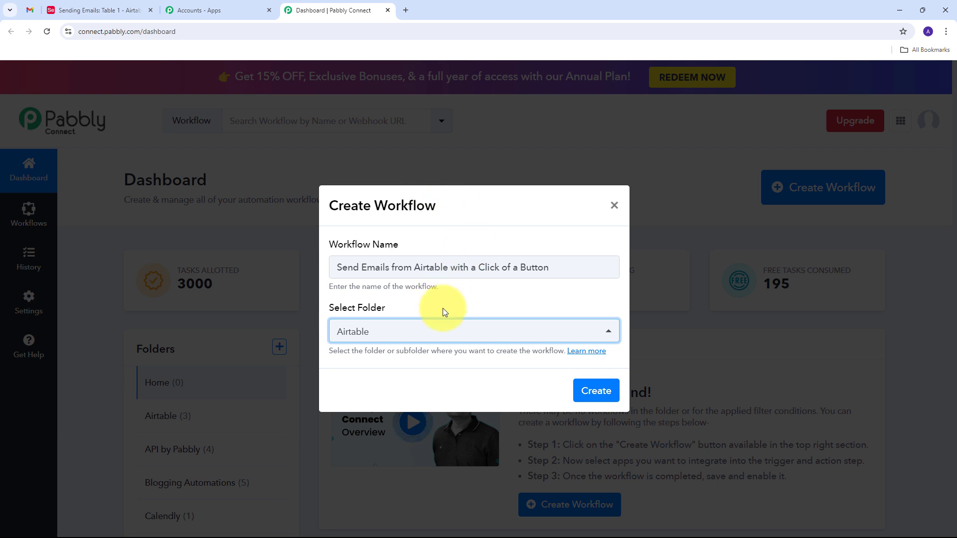
left_click(596, 391)
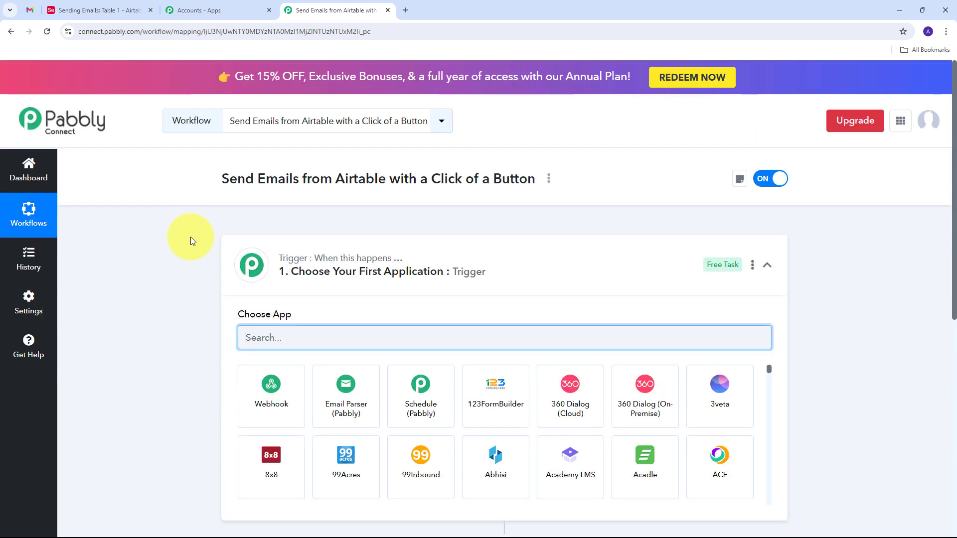
Set the trigger to Webhook by Pabbly with the Catch Webhook (Preferred) event.
scroll(194, 243, "down", 2)
scroll(257, 200, "down", 1)
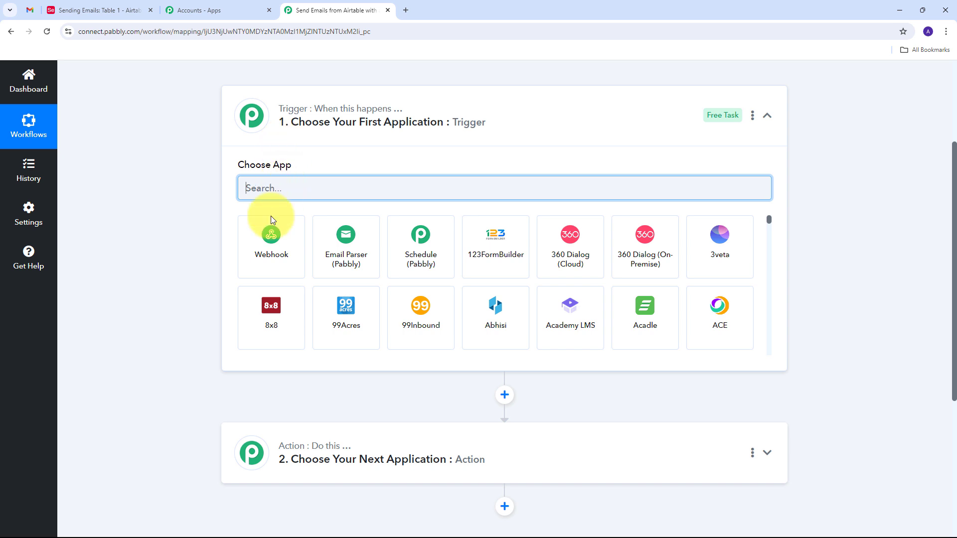
left_click(269, 251)
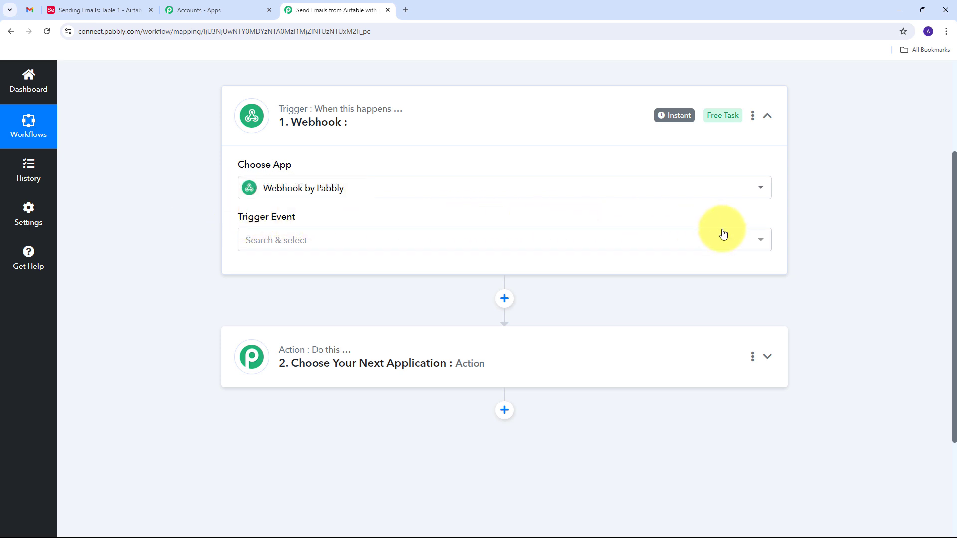
left_click(536, 247)
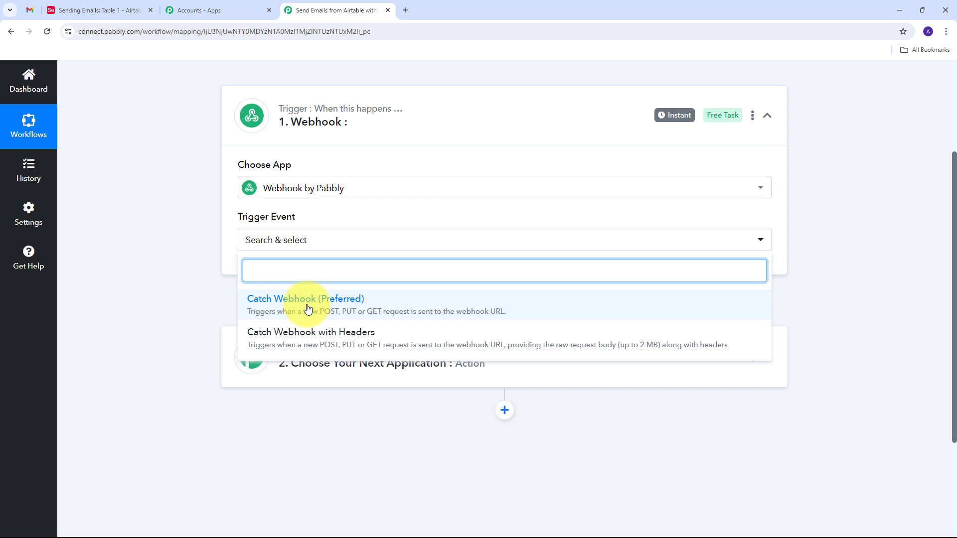
left_click(307, 309)
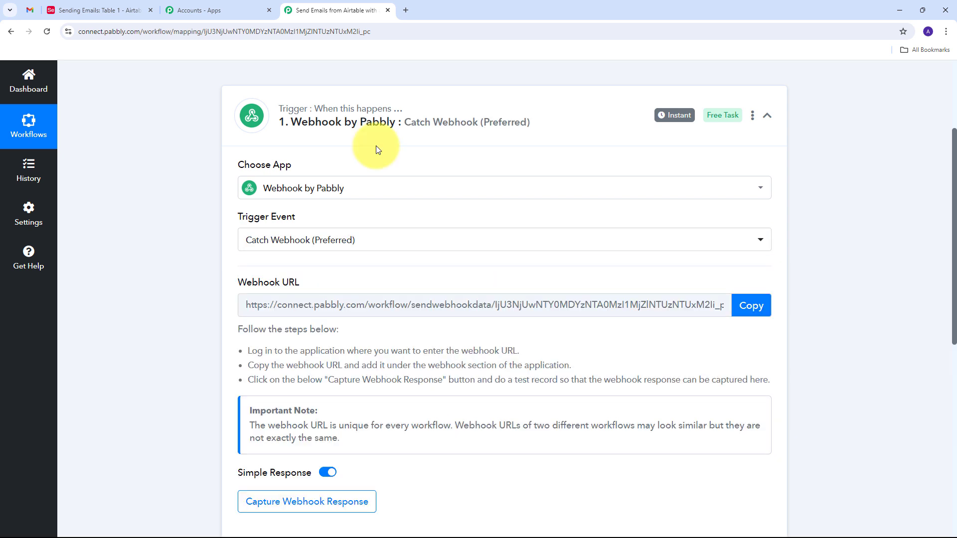
Copy the workflow's webhook URL and return to the Airtable base.
left_click_drag(238, 283, 316, 282)
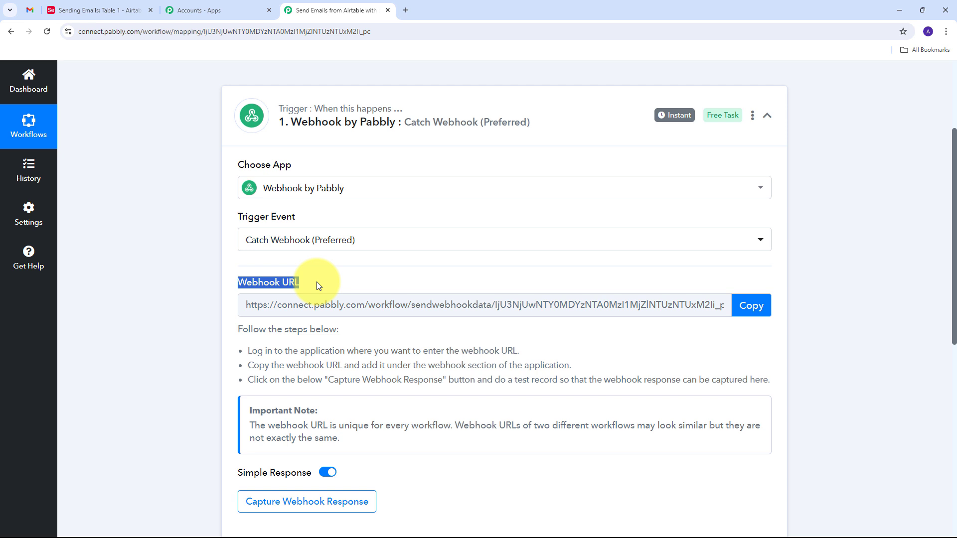
scroll(318, 277, "down", 1)
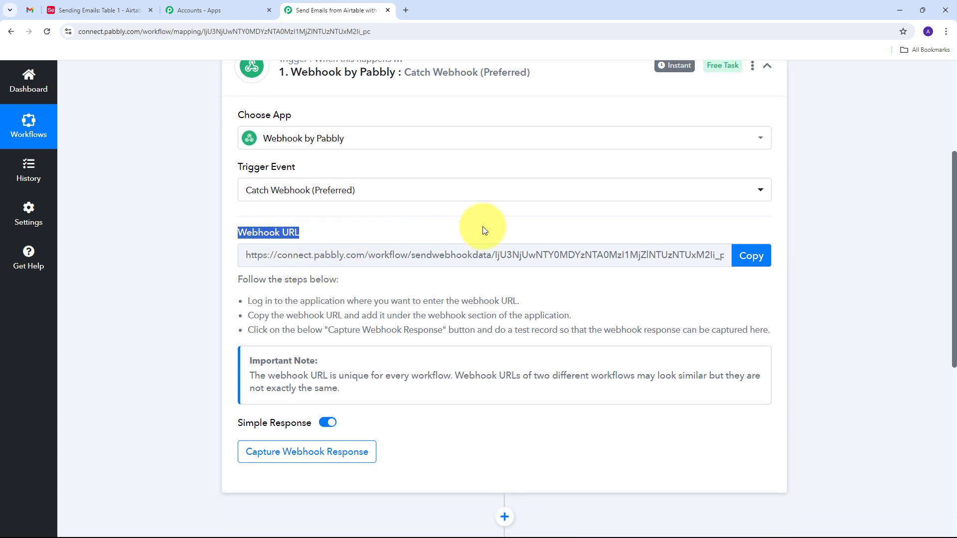
left_click(750, 256)
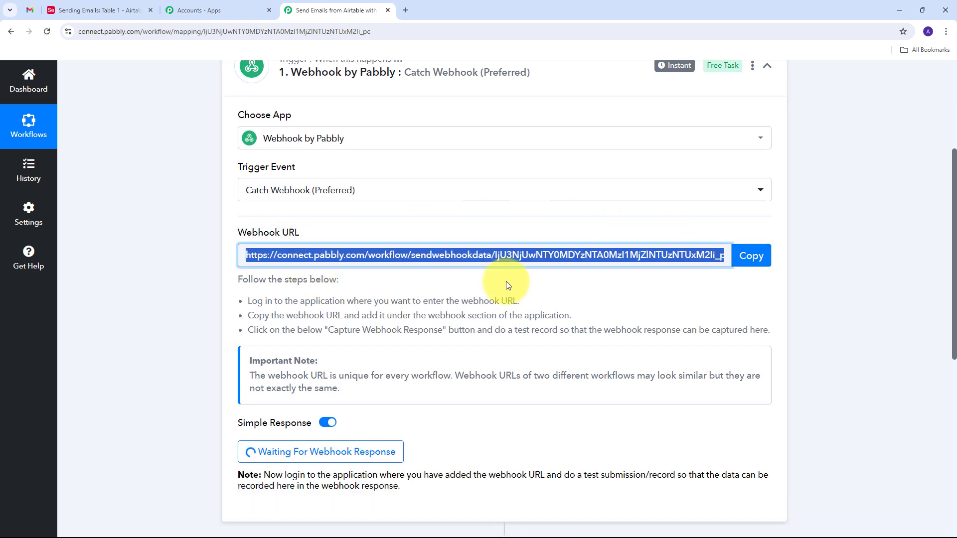
left_click(116, 11)
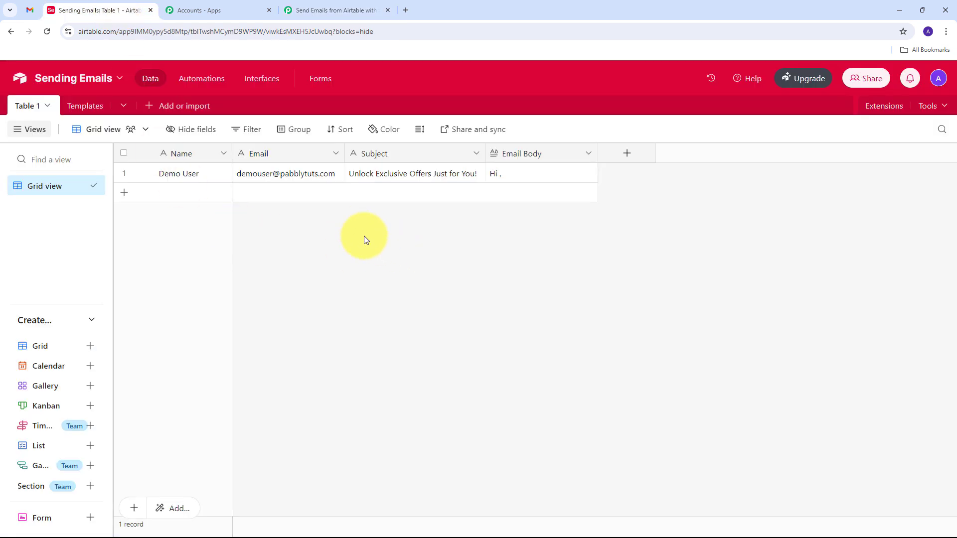
Add a Button-type field named 'Send Email' to the Sending Emails table.
left_click(630, 159)
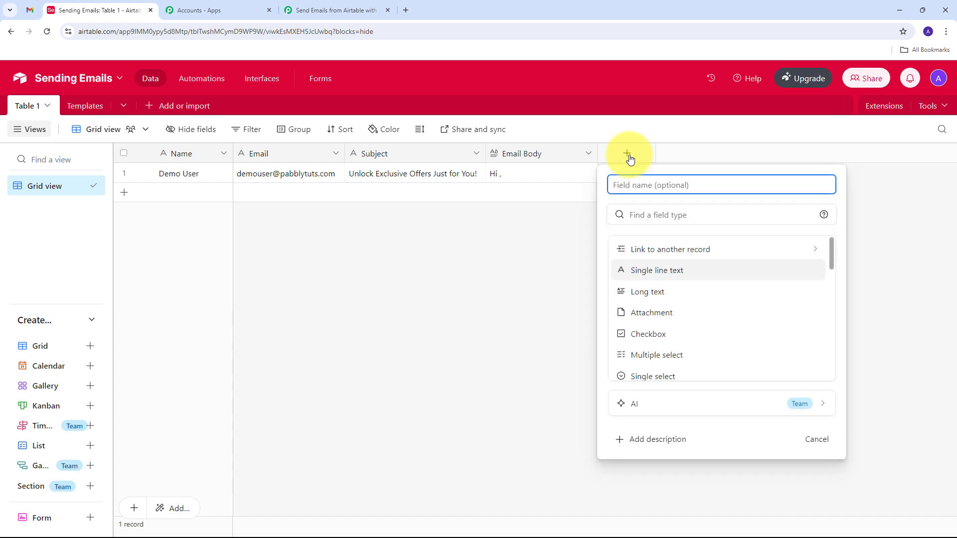
left_click(665, 215)
type("Buttoi")
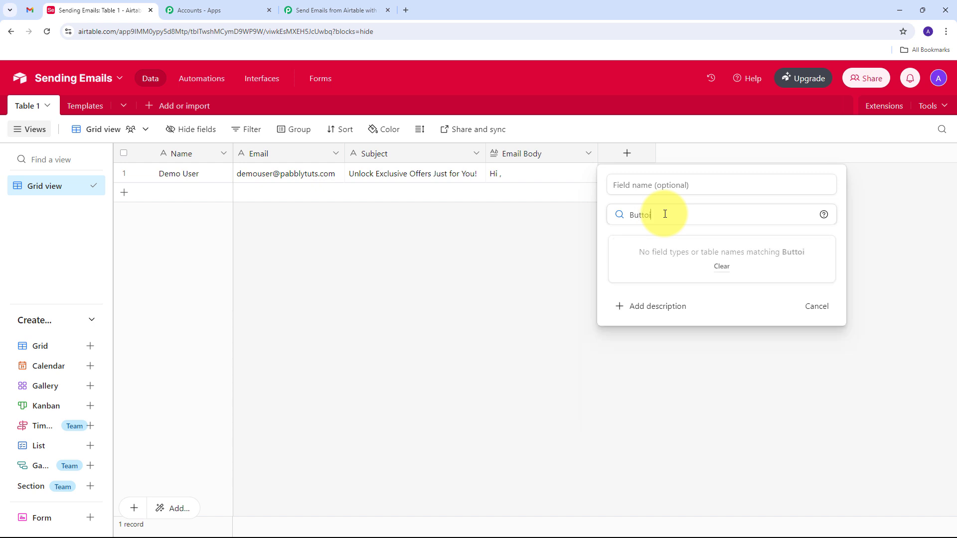
key("BackSpace")
type("n")
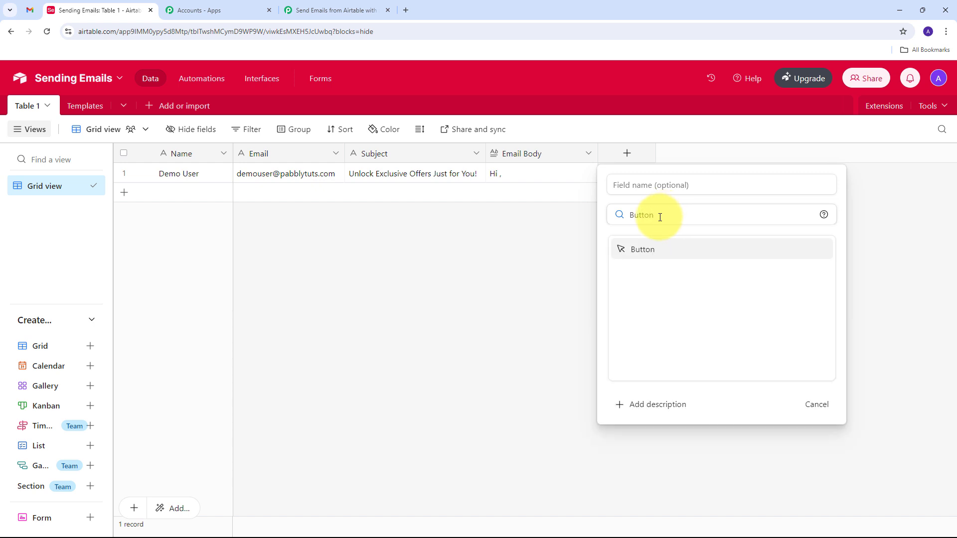
left_click(649, 256)
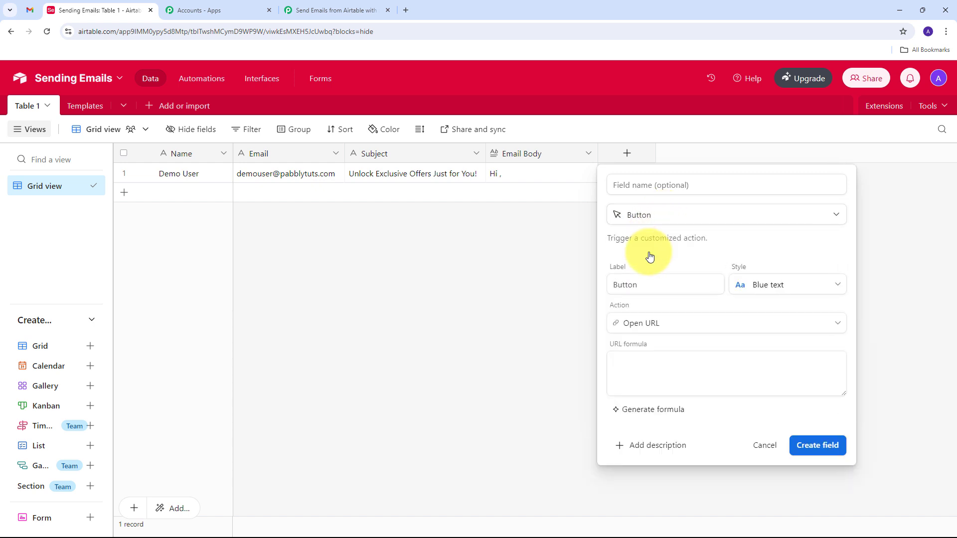
left_click(644, 185)
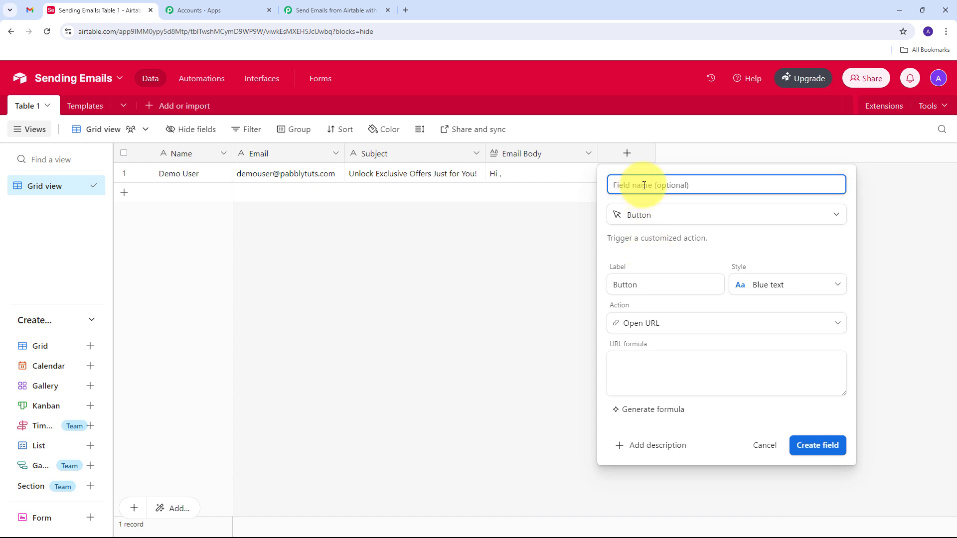
type("Send ")
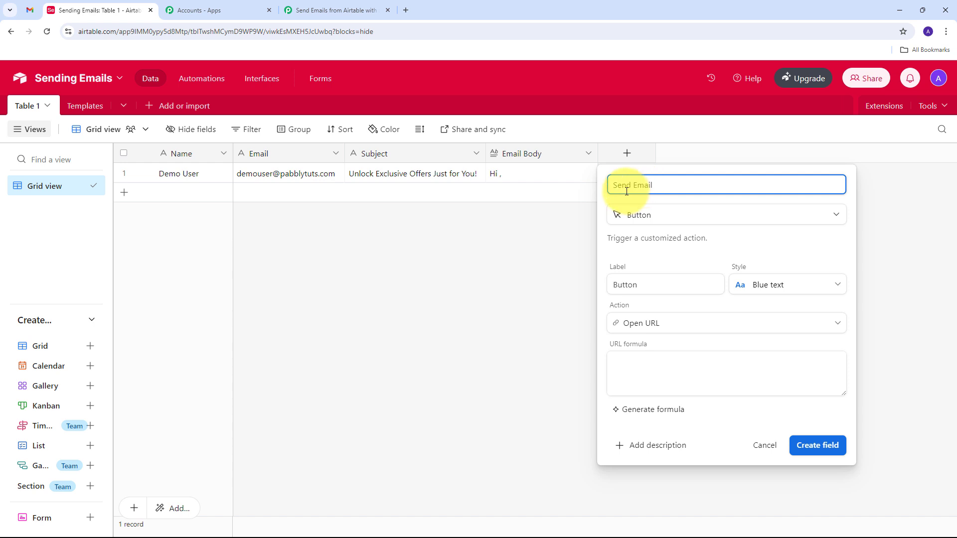
type("Email")
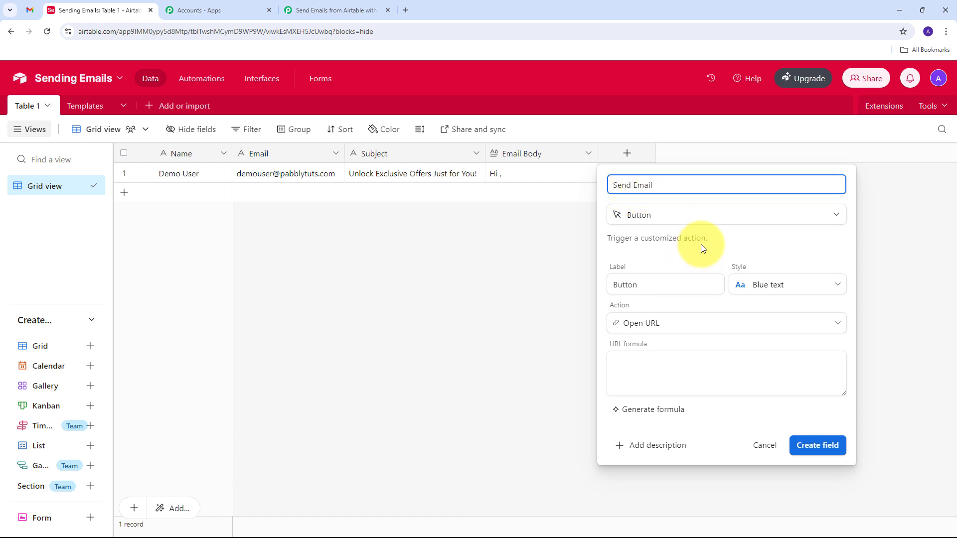
Set the button's URL formula to the webhook URL plus ?recordId= & RECORD_ID(), then save.
left_click(645, 366)
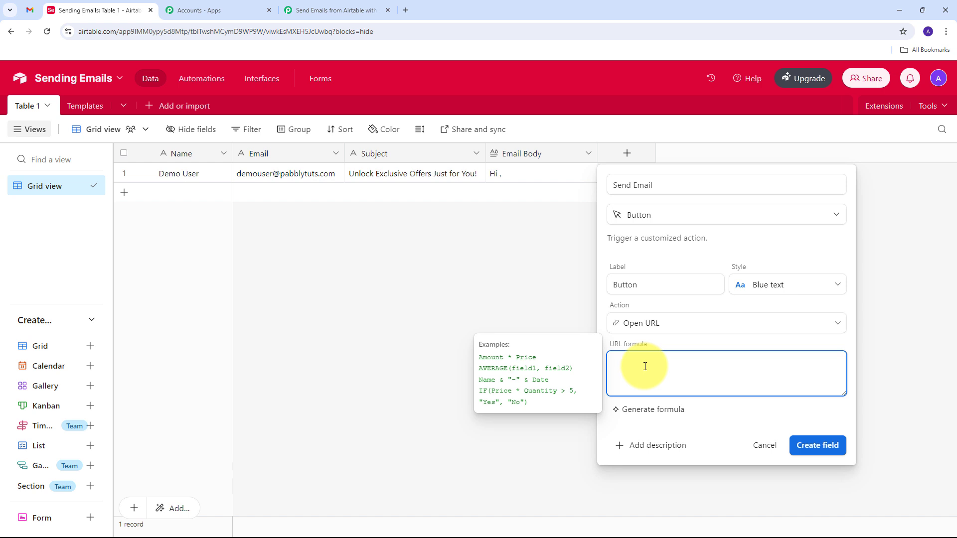
type("\"")
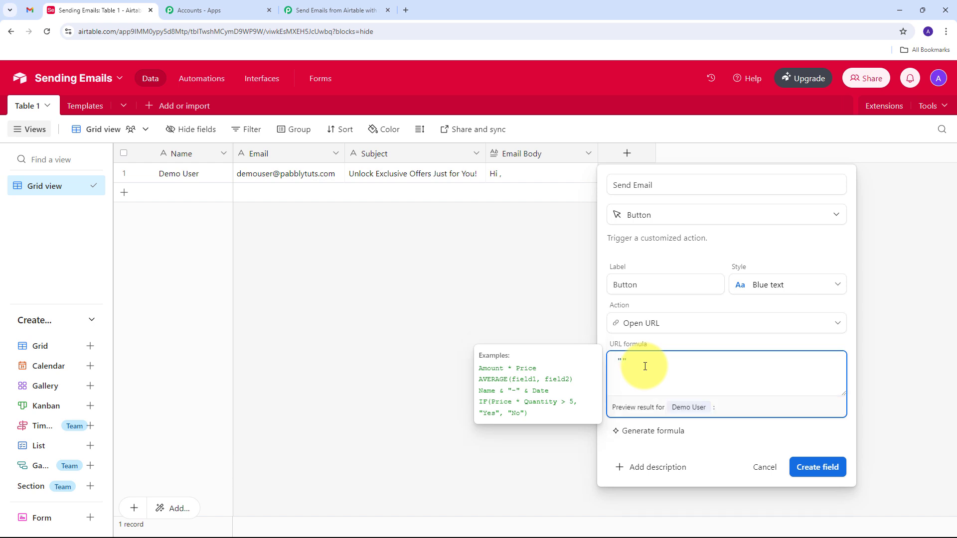
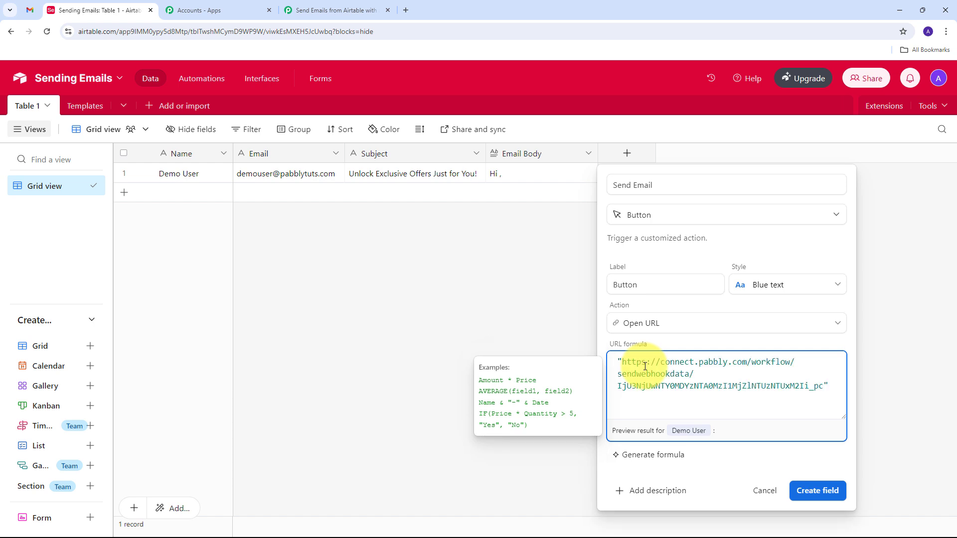
type("?")
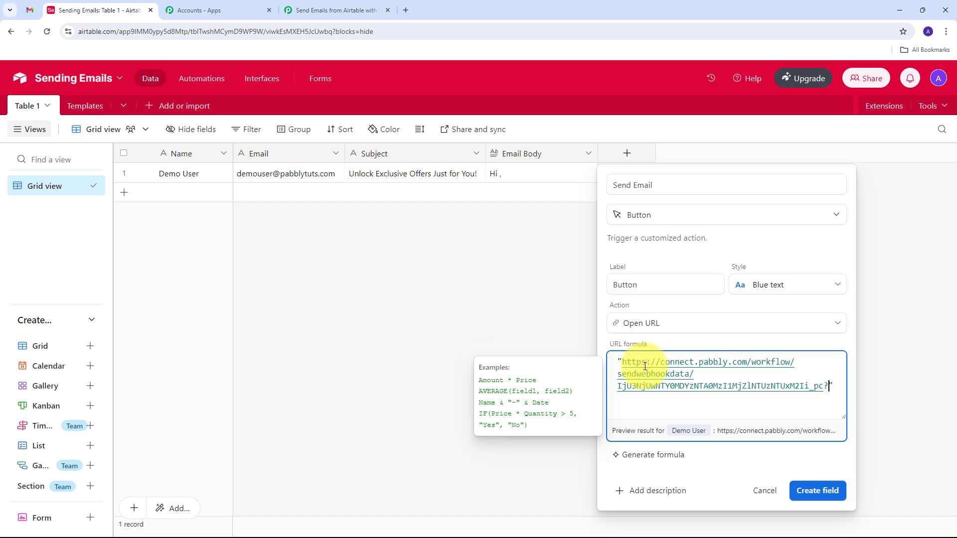
type("re")
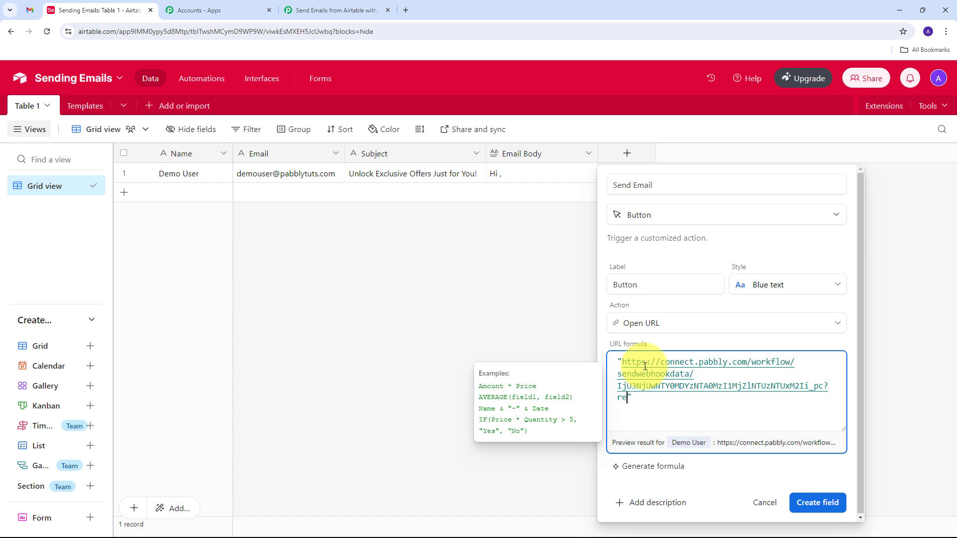
type("cordID")
type("& ")
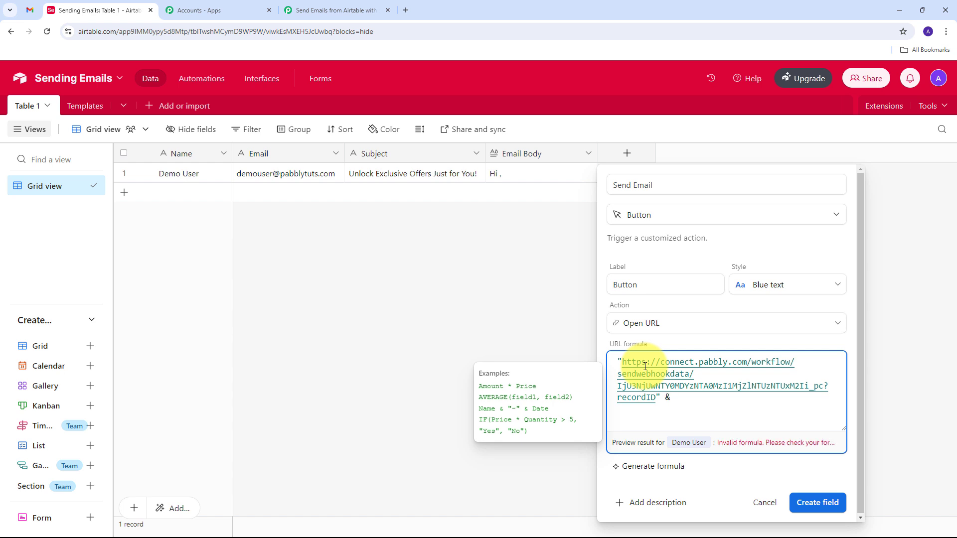
type("RECORD_ID")
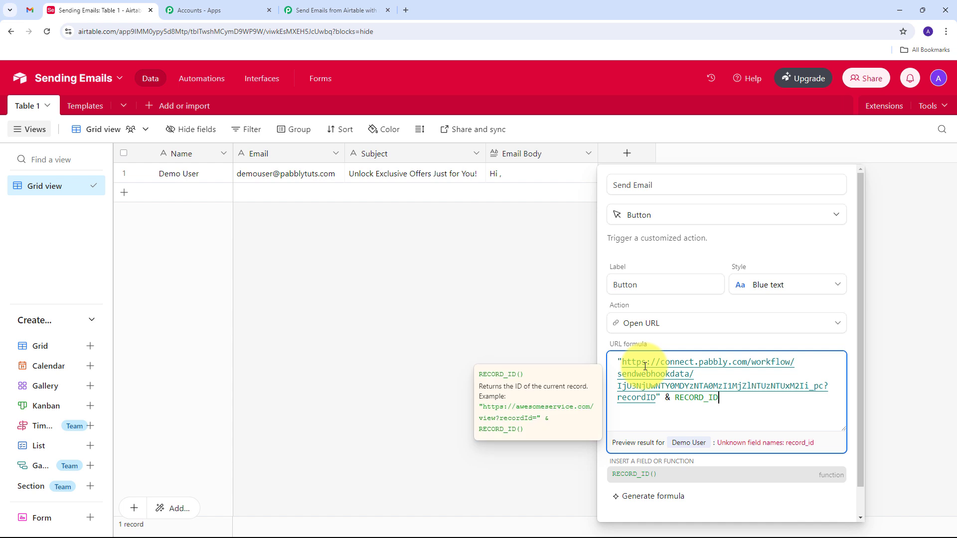
key("Tab")
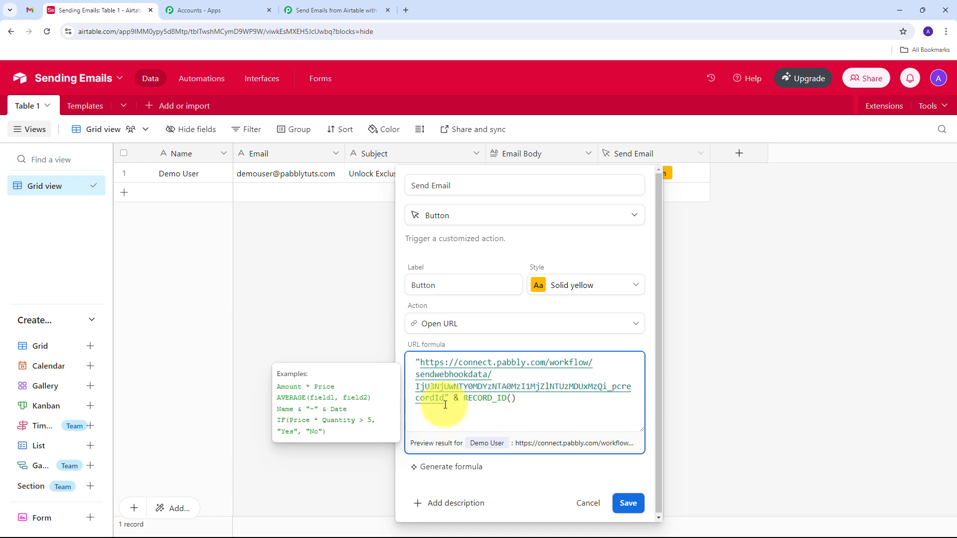
type("=")
left_click(559, 402)
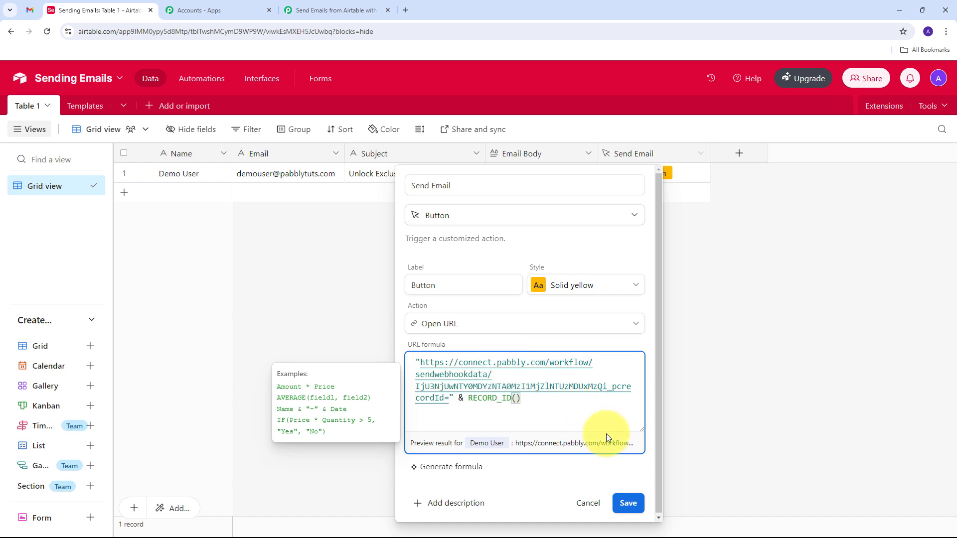
left_click(629, 504)
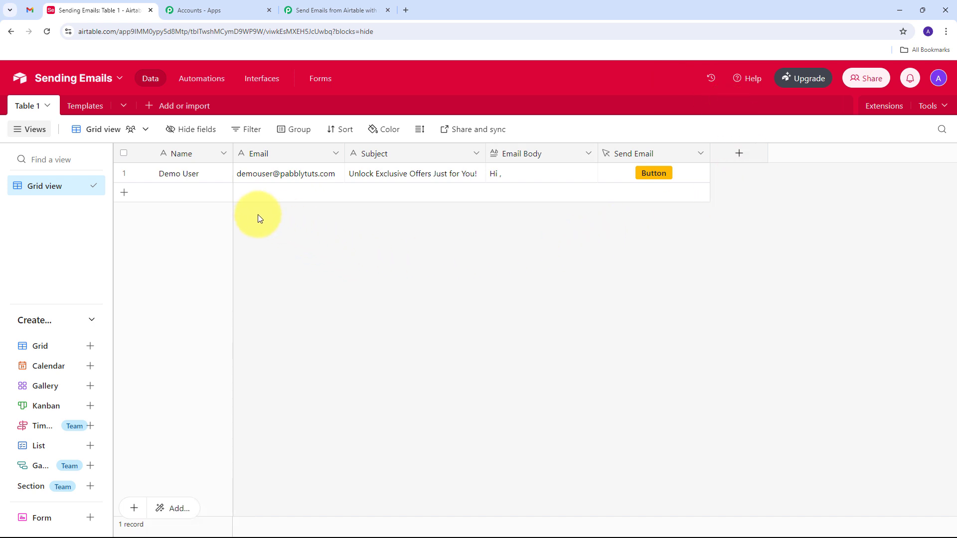
Trigger row 1's Send Email button and view the captured RecordId in the Pabbly workflow.
left_click(336, 6)
scroll(490, 189, "down", 5)
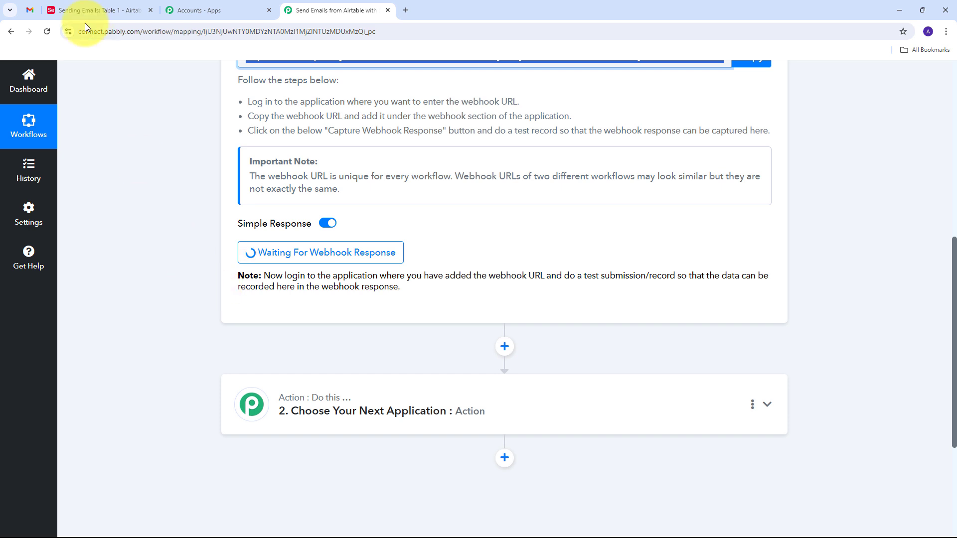
left_click(91, 8)
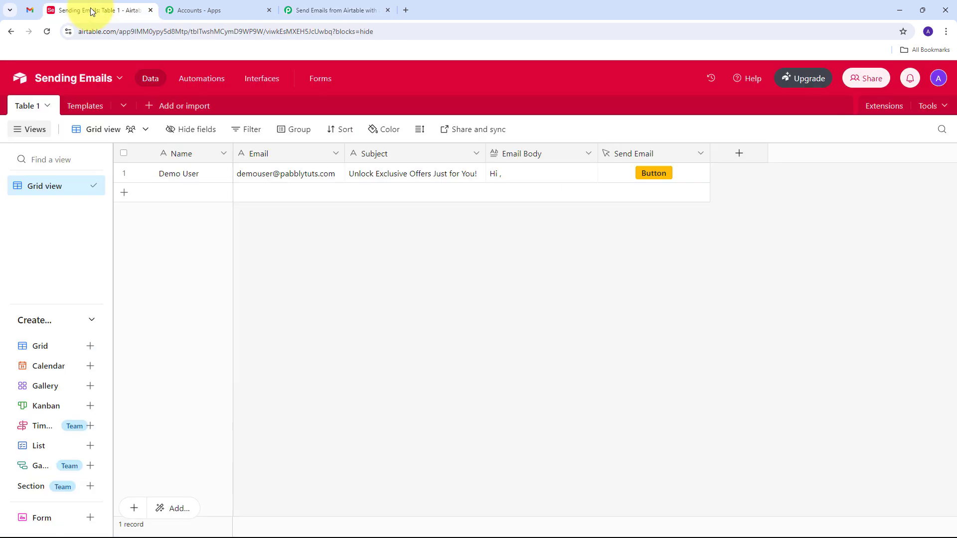
left_click(648, 175)
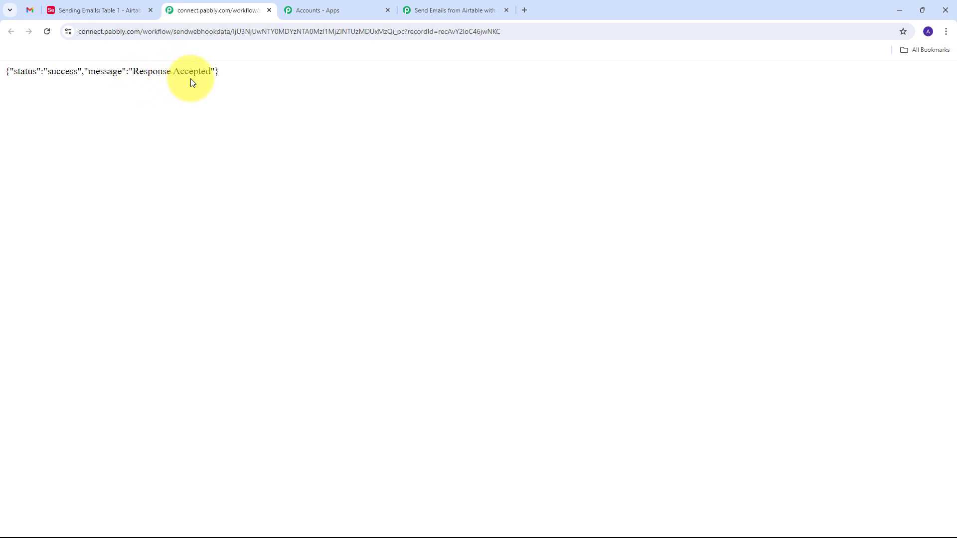
left_click(445, 8)
scroll(452, 275, "down", 2)
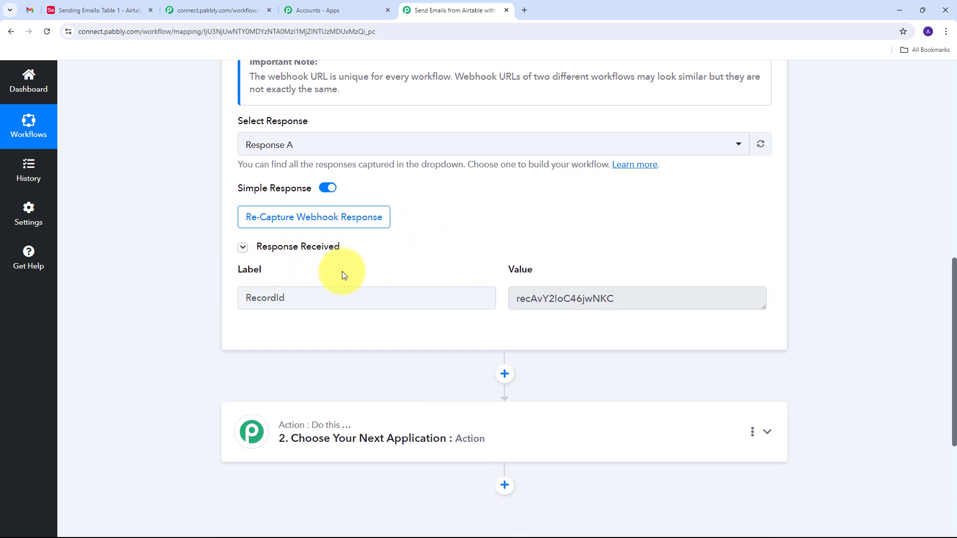
Inspect the captured RecordId label and its record ID value.
left_click_drag(299, 298, 213, 304)
left_click_drag(633, 298, 480, 299)
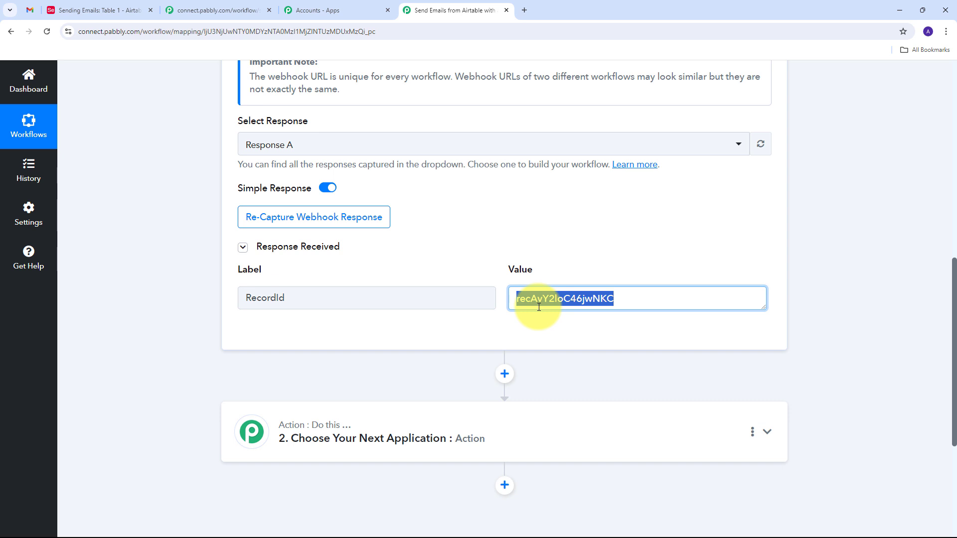
left_click(503, 331)
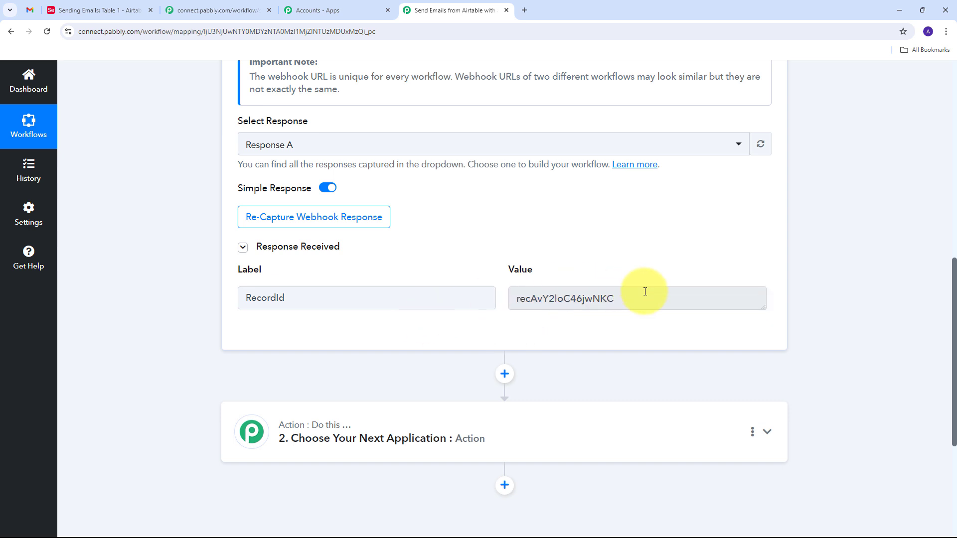
left_click_drag(641, 299, 495, 310)
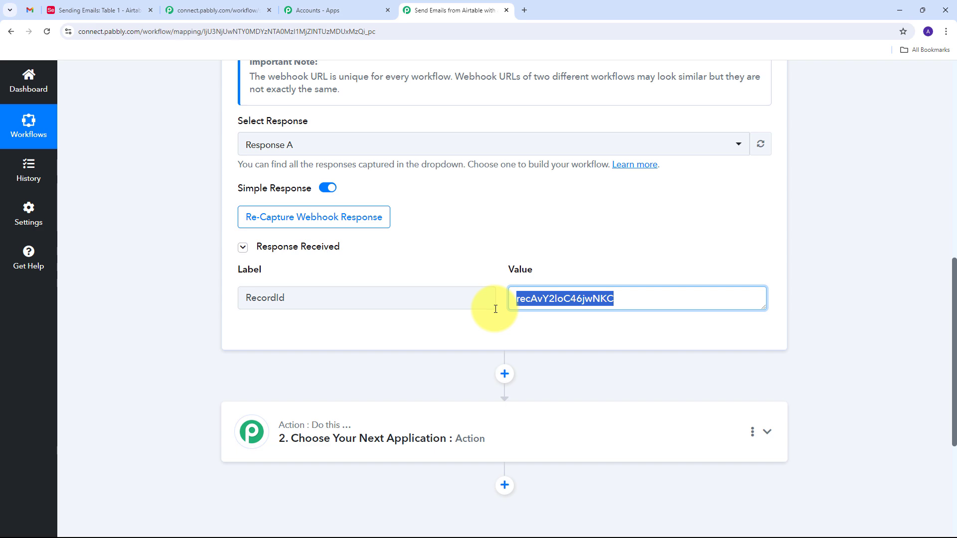
left_click(573, 327)
Expand the '2. Choose Your Next Application' action step.
scroll(573, 327, "up", 5)
scroll(575, 327, "down", 3)
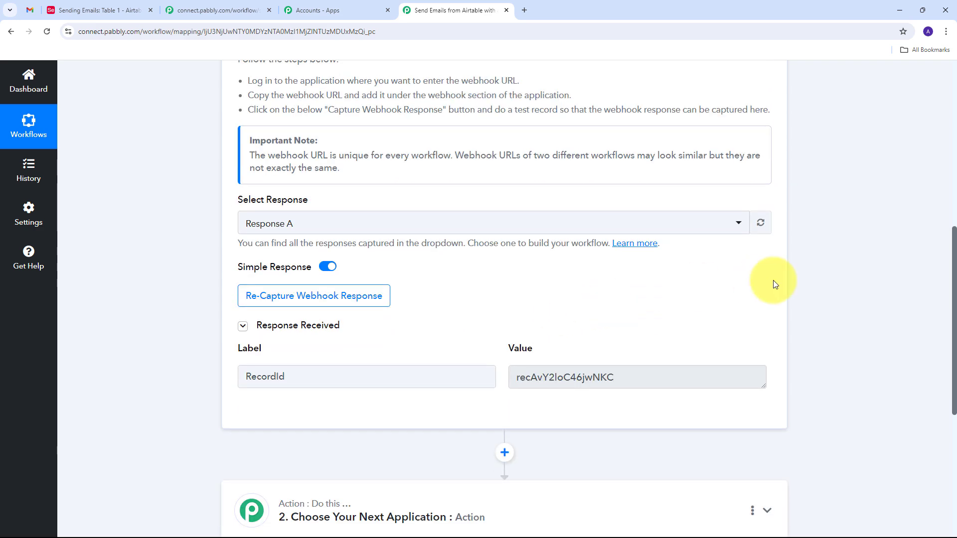
scroll(861, 278, "down", 4)
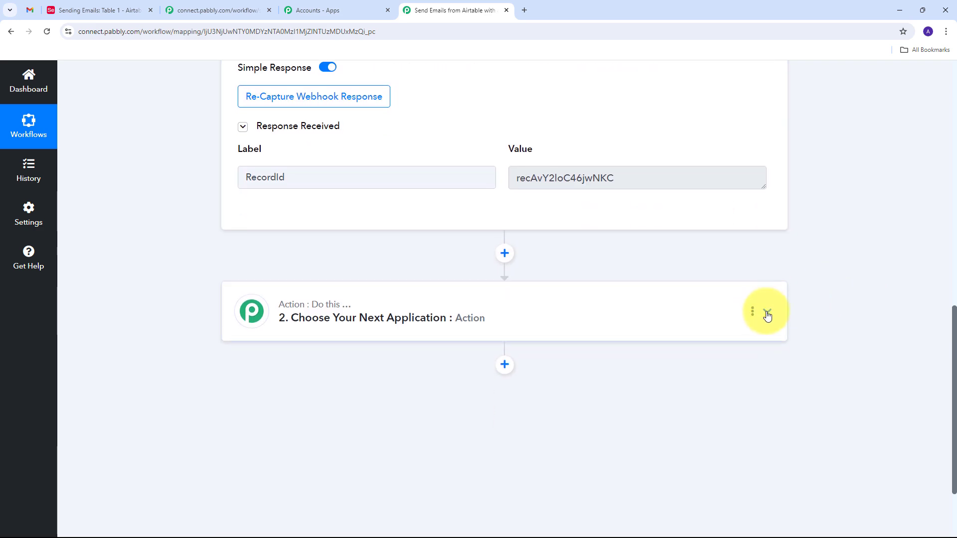
left_click(768, 312)
Choose Airtable as the action app with the Get Record action event.
scroll(353, 340, "up", 5)
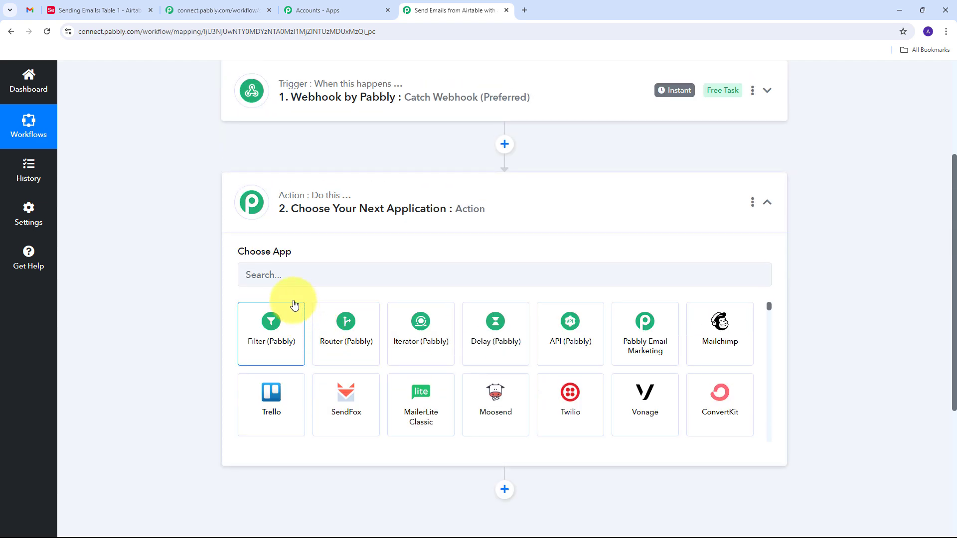
left_click(288, 276)
type("Ai")
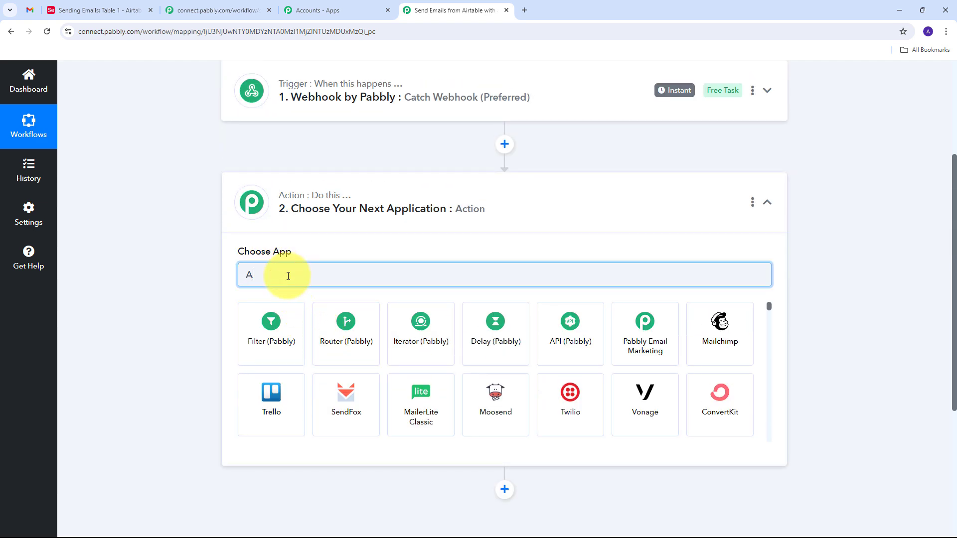
type("table")
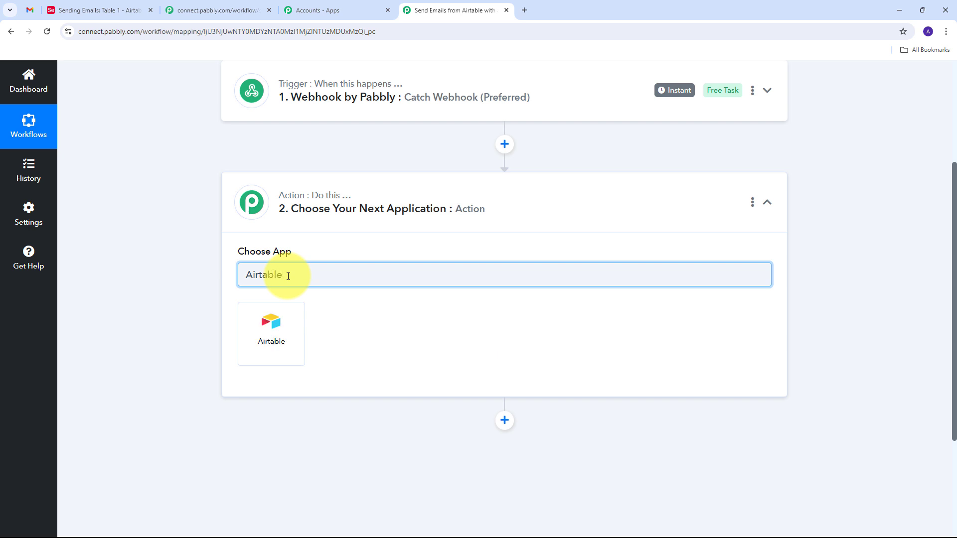
left_click(279, 325)
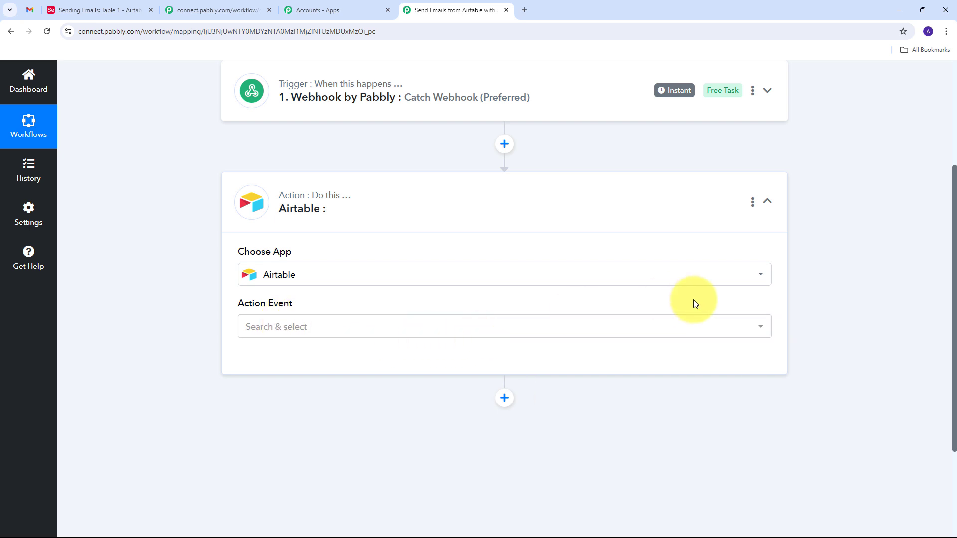
left_click(675, 327)
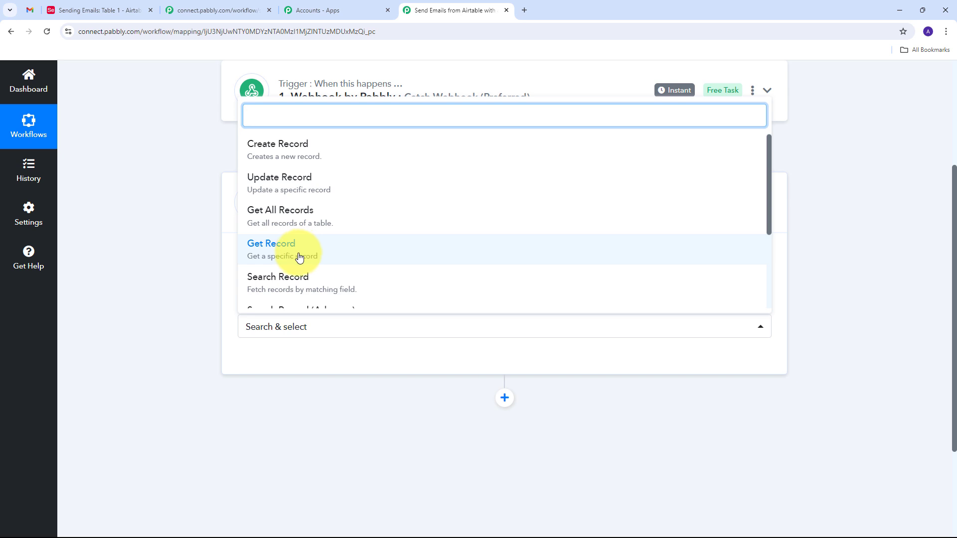
left_click(298, 258)
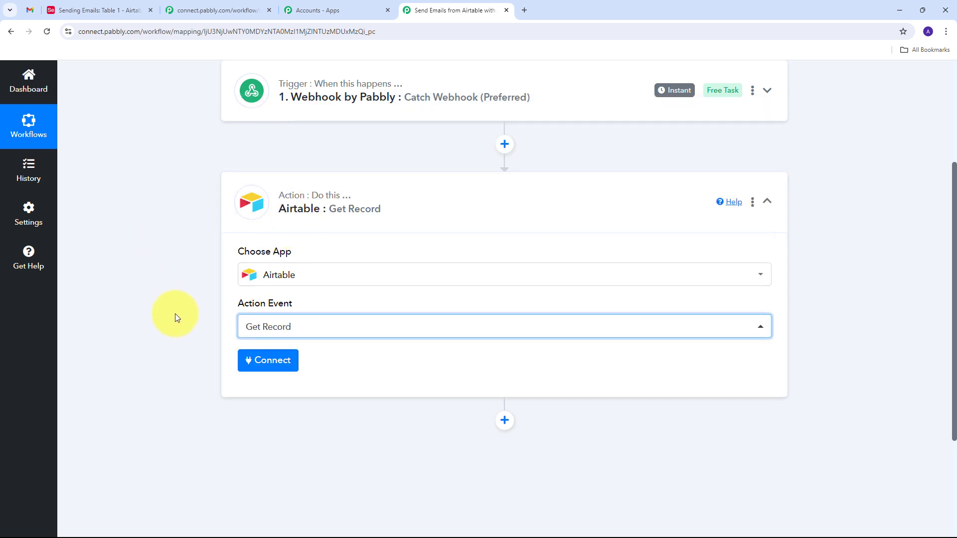
Start a new Airtable connection and bring up Airtable's grant-access window.
left_click(265, 365)
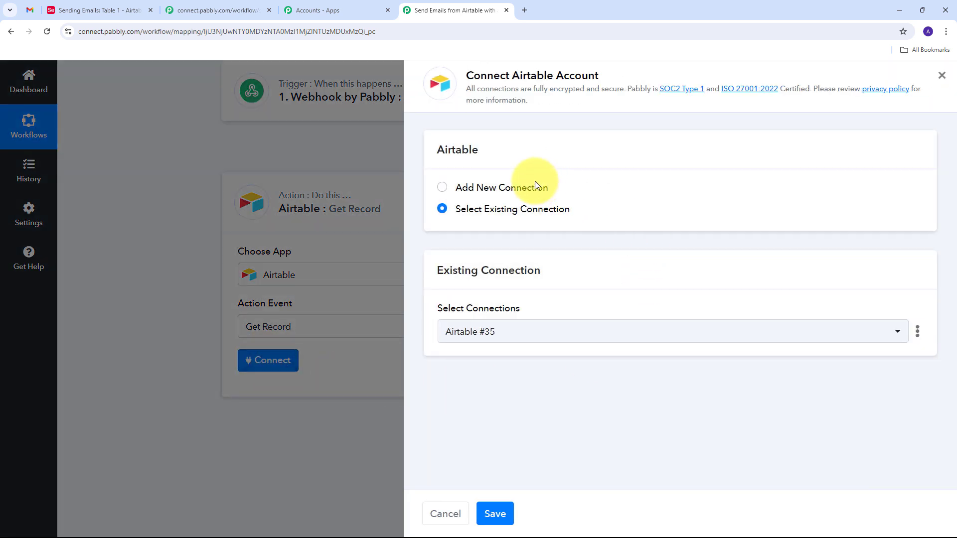
left_click(488, 188)
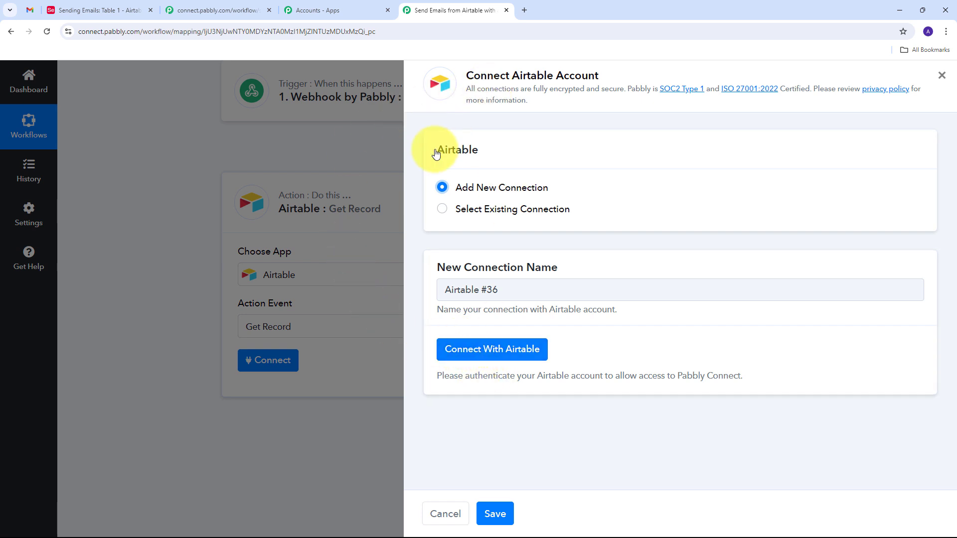
left_click(474, 359)
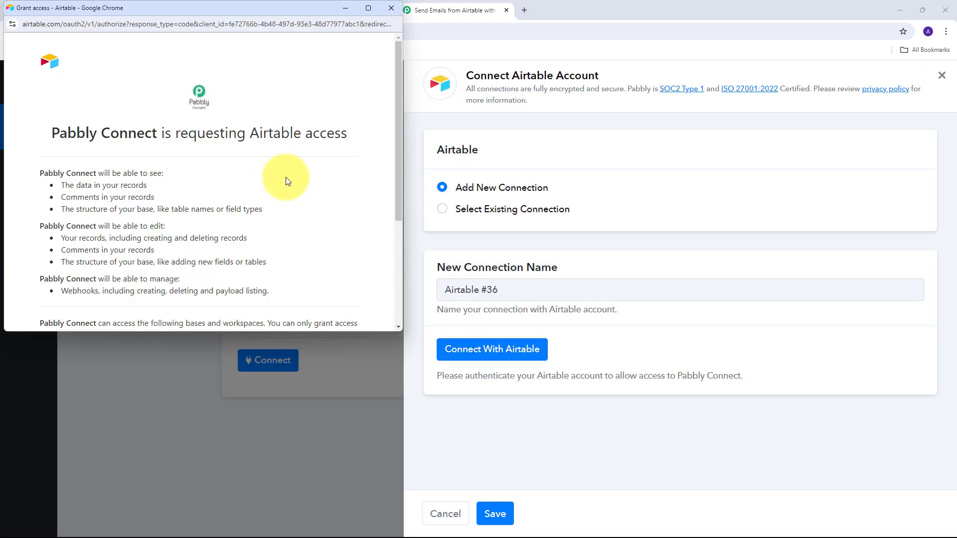
scroll(284, 179, "down", 3)
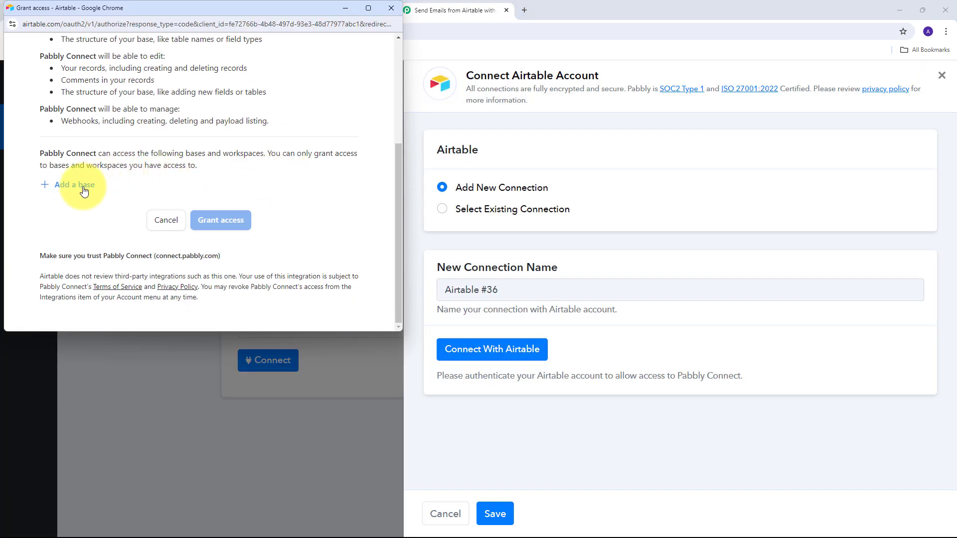
left_click_drag(246, 7, 285, 74)
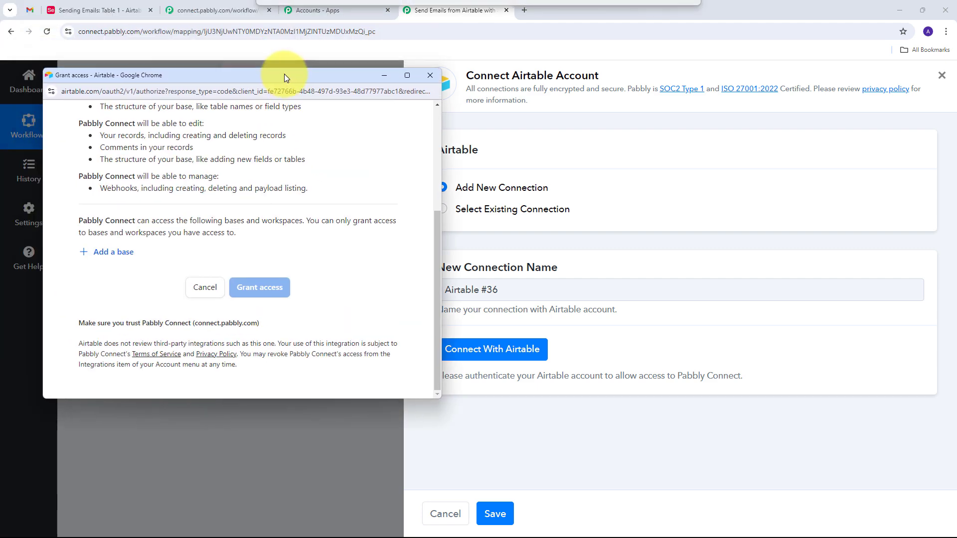
left_click(100, 11)
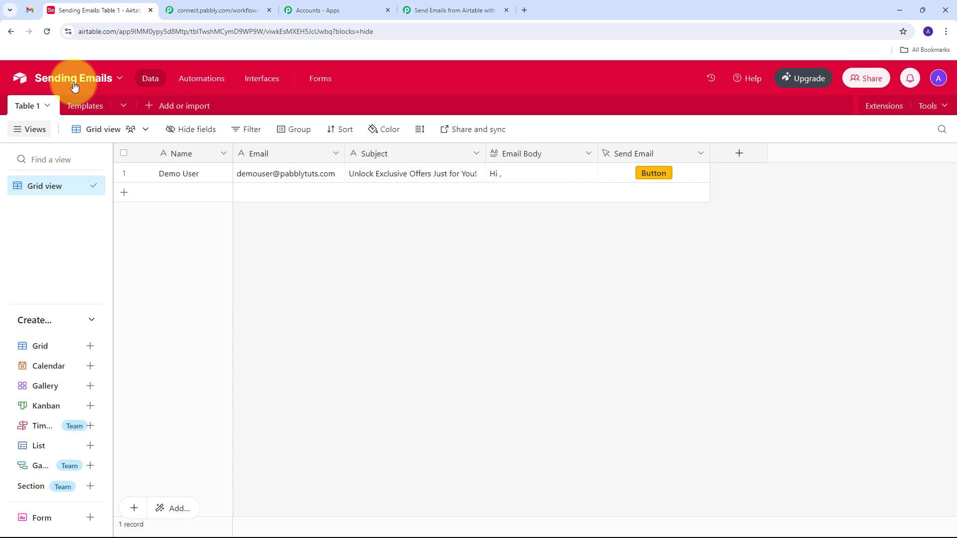
left_click(445, 9)
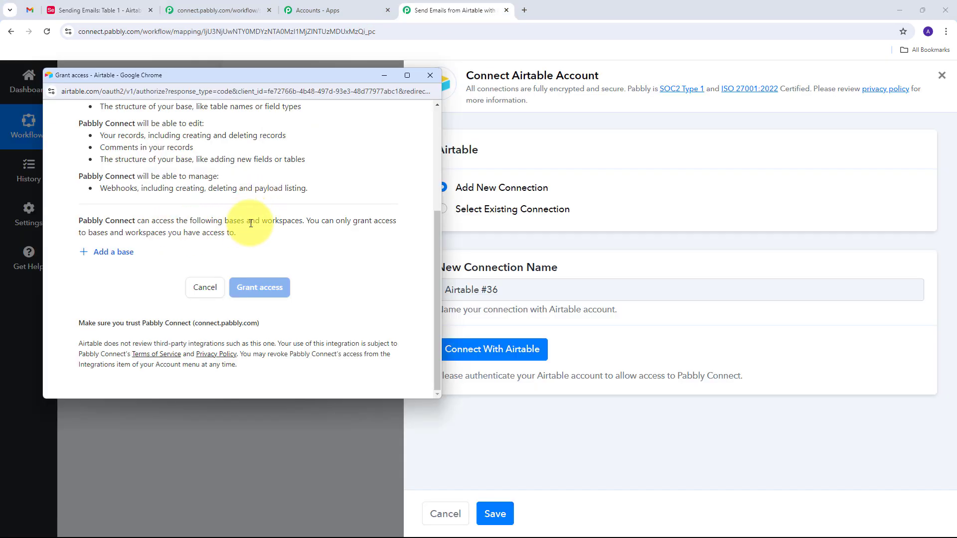
Add the Sending Emails base to the connection and grant access.
left_click(122, 256)
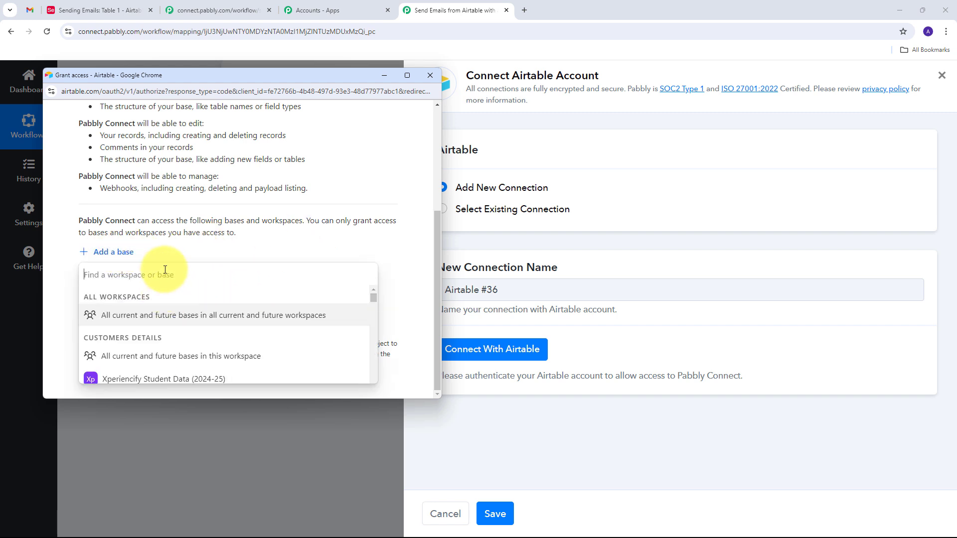
type("sending")
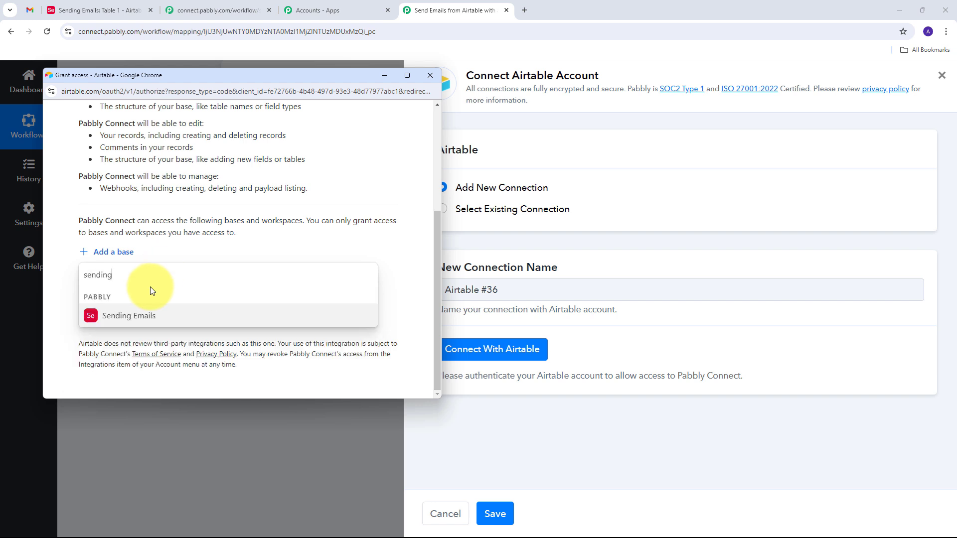
left_click(144, 308)
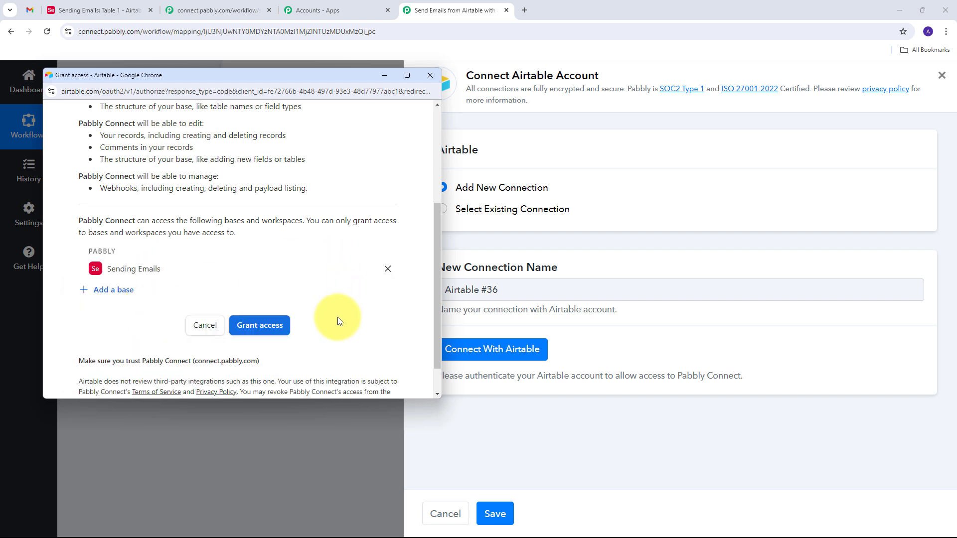
left_click(259, 338)
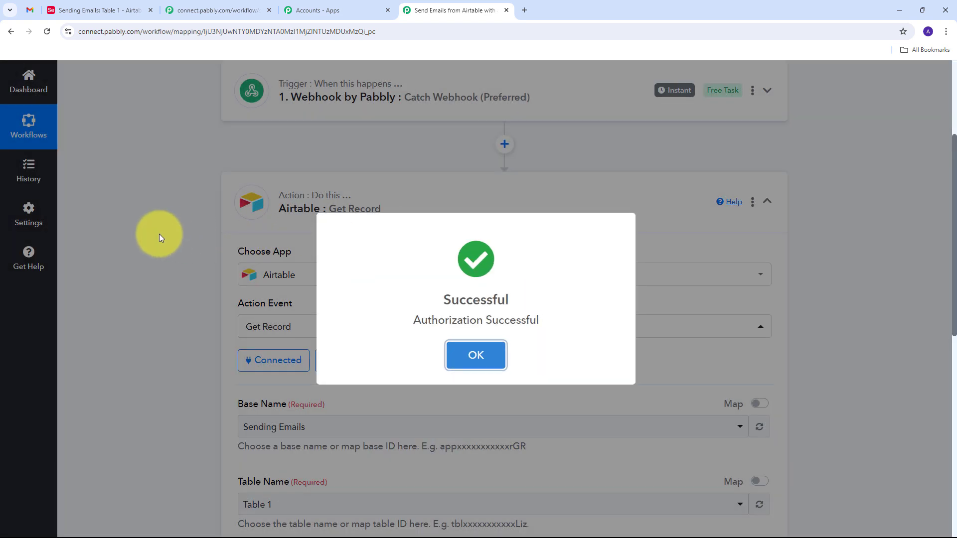
Dismiss the Airtable authorization message and review the Sending Emails base, Table 1 and record ID.
left_click(159, 237)
scroll(512, 189, "down", 6)
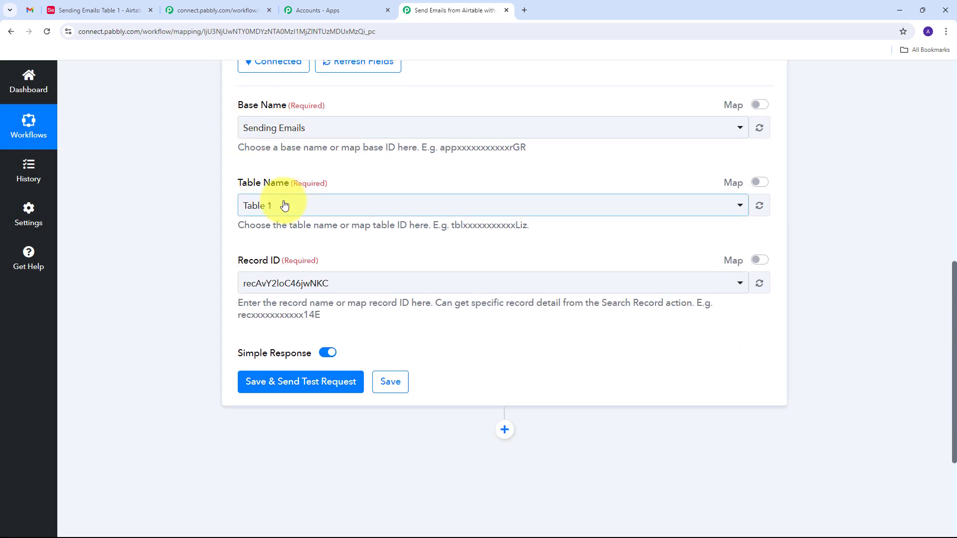
scroll(224, 175, "up", 1)
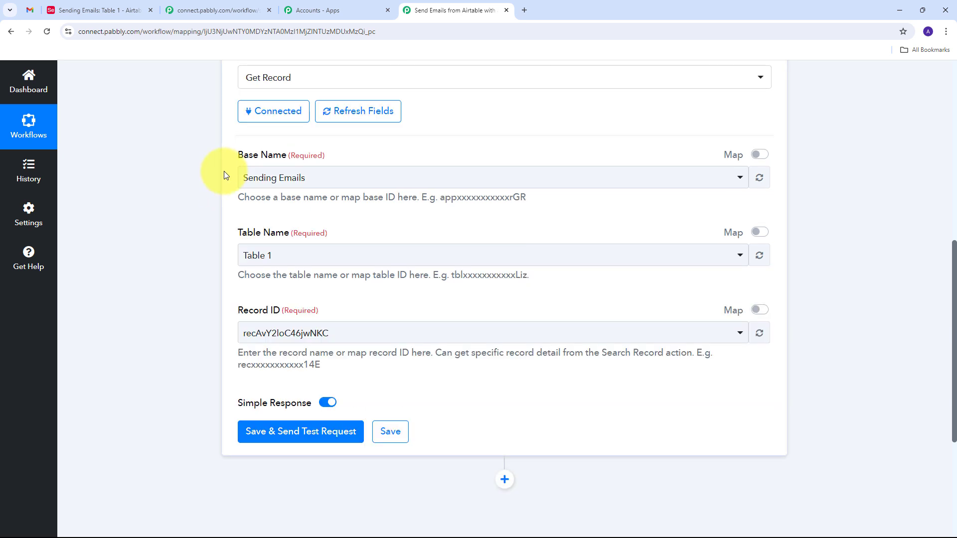
scroll(223, 172, "down", 1)
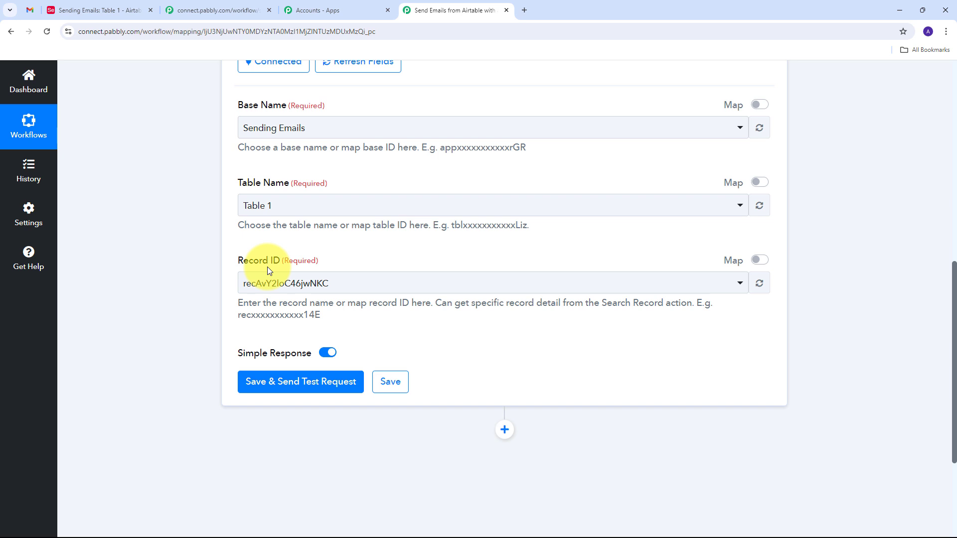
Replace the fixed Record ID with the webhook's mapped RecordId, then save and run the test request.
left_click(765, 264)
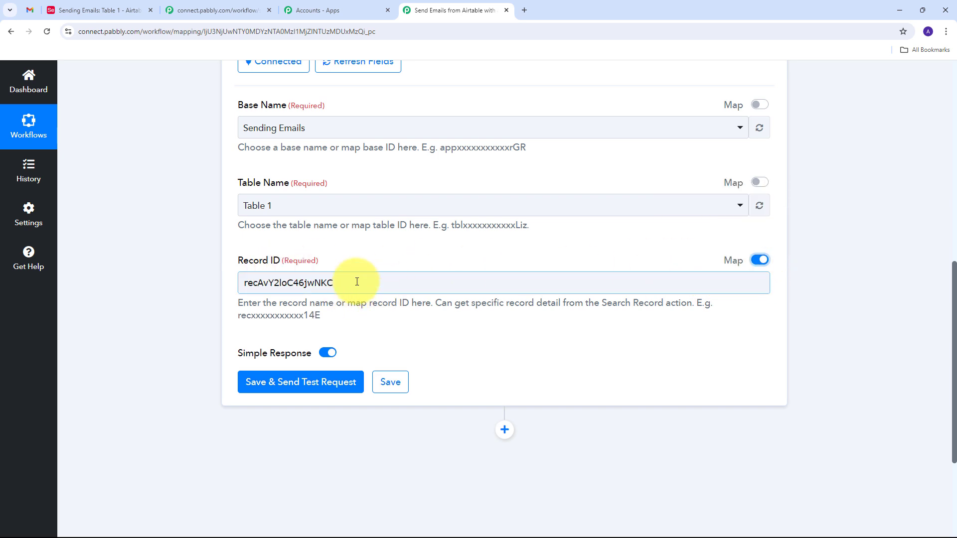
left_click_drag(351, 282, 189, 282)
key("BackSpace")
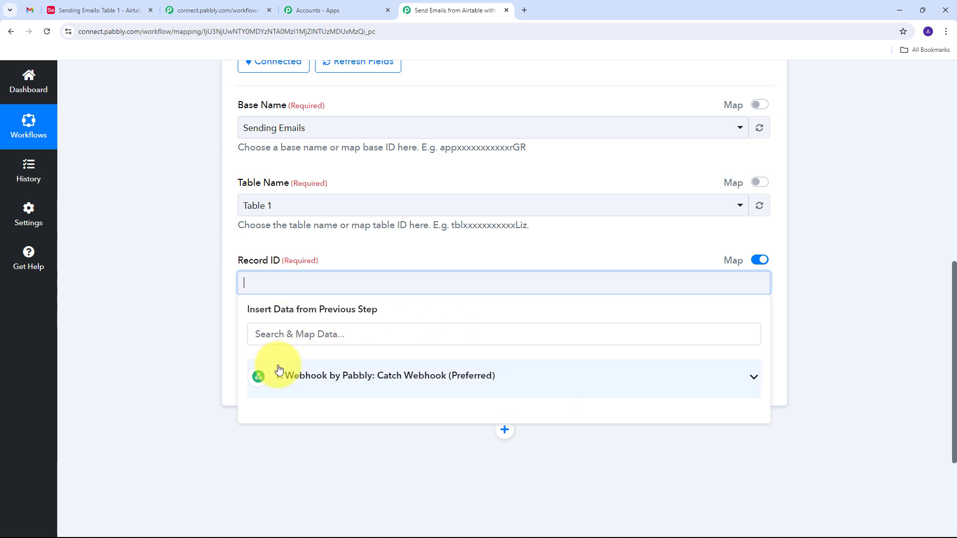
left_click(376, 382)
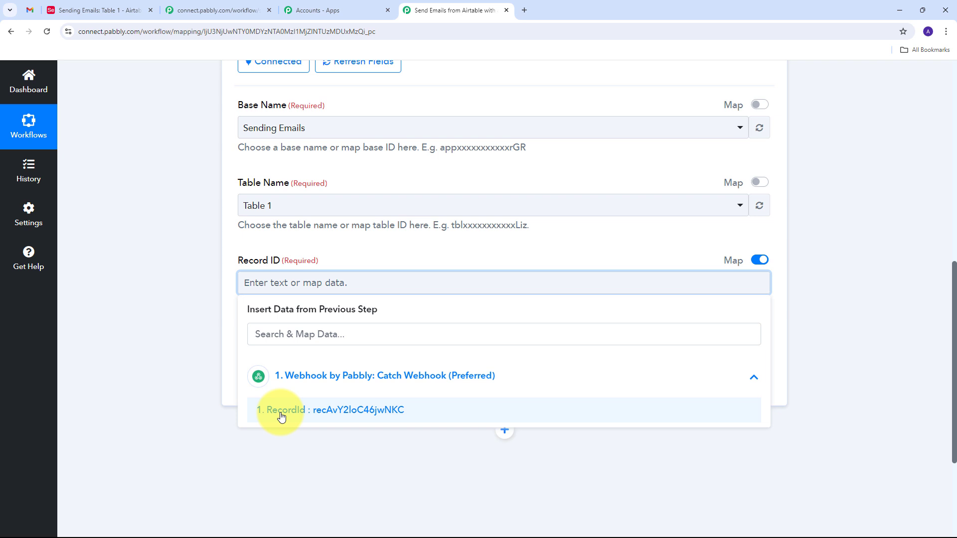
left_click(373, 414)
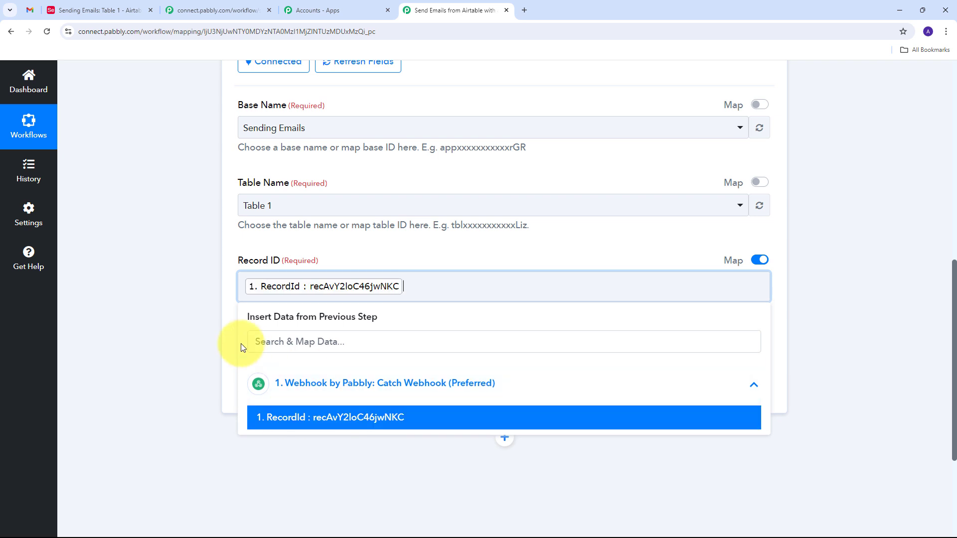
left_click(177, 314)
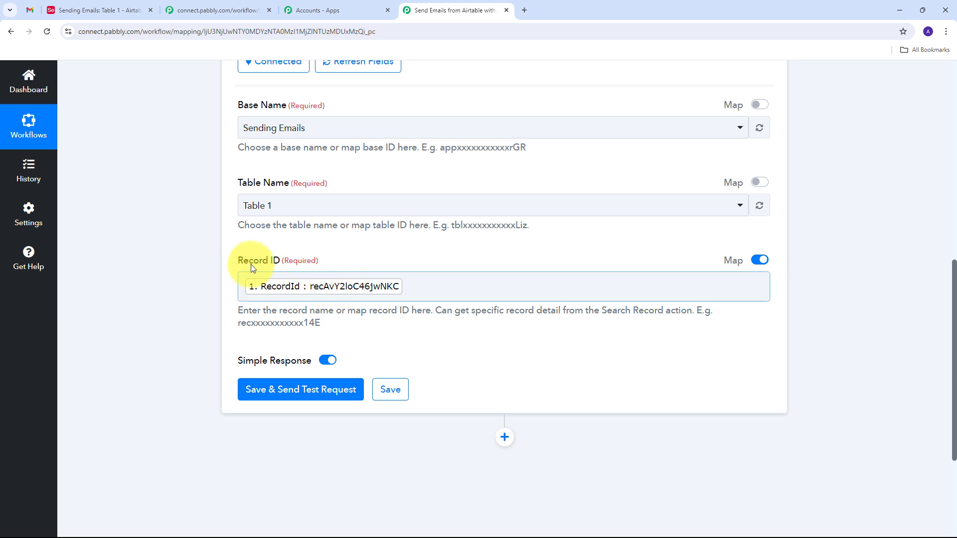
scroll(153, 223, "down", 2)
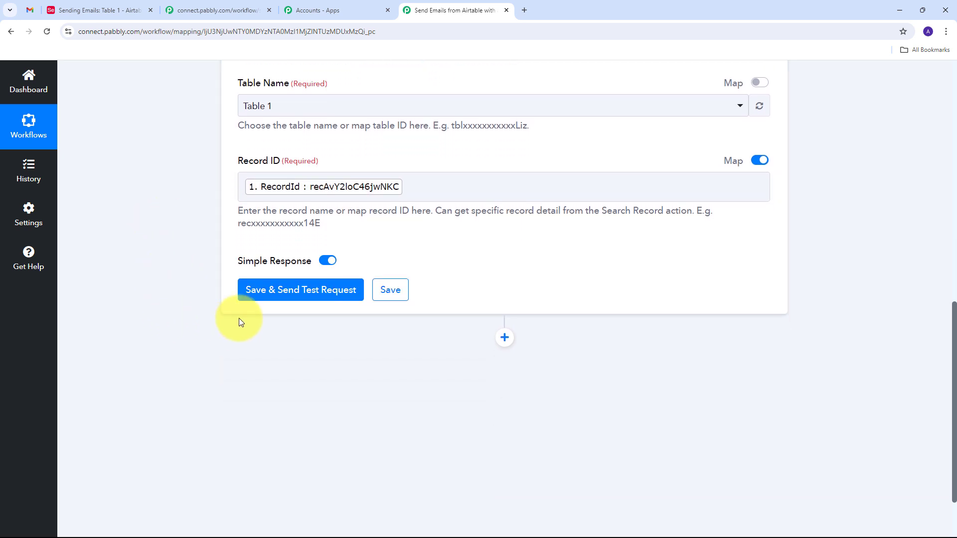
left_click(295, 295)
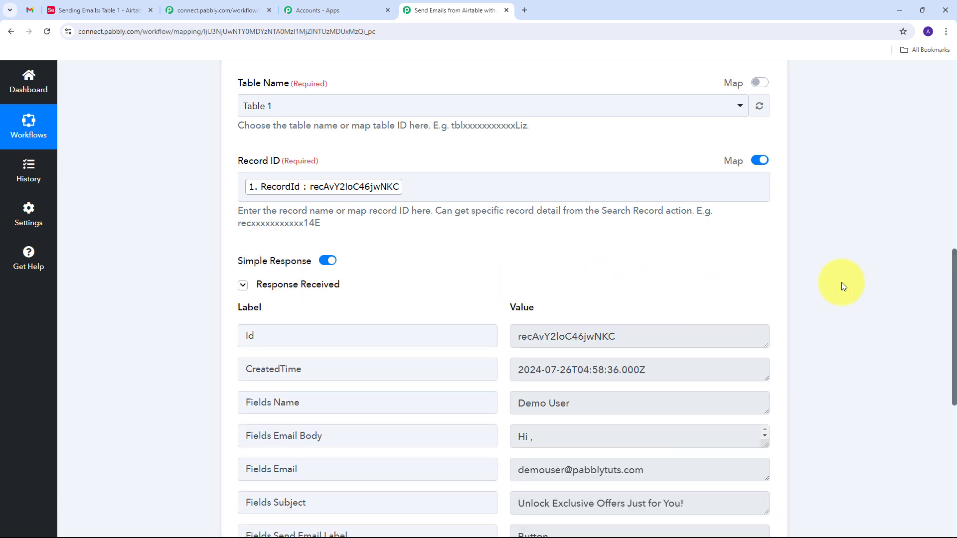
scroll(841, 282, "down", 2)
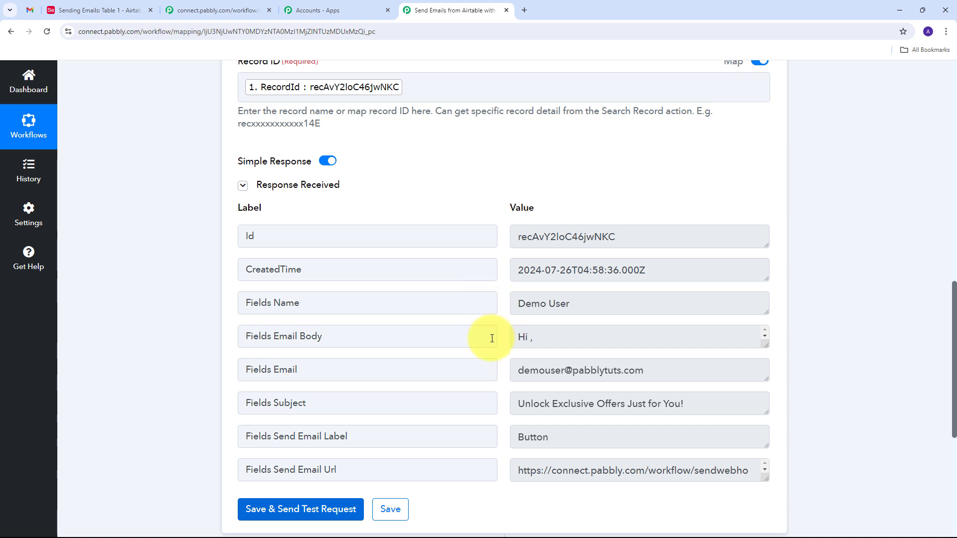
left_click_drag(588, 303, 512, 307)
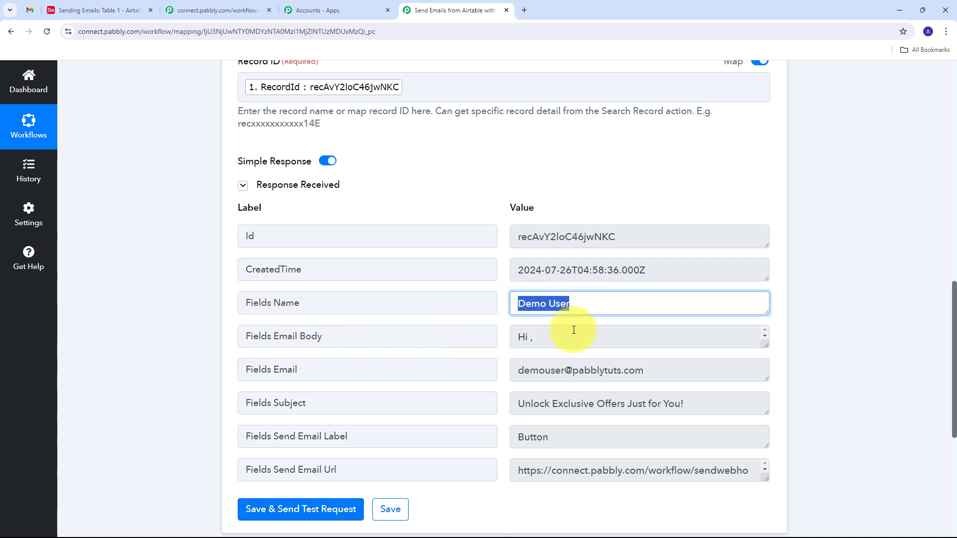
left_click_drag(763, 338, 760, 471)
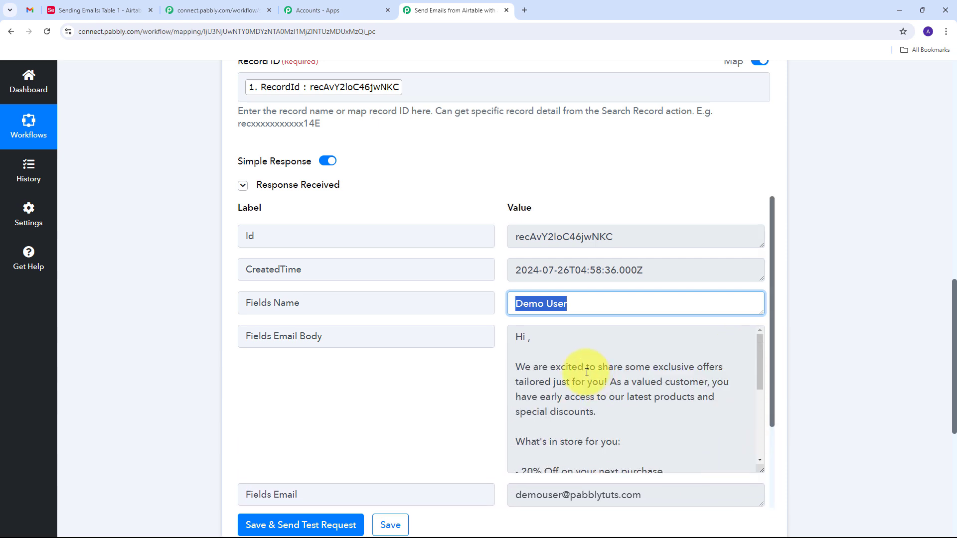
scroll(599, 364, "down", 1)
scroll(580, 362, "down", 2)
scroll(580, 362, "up", 3)
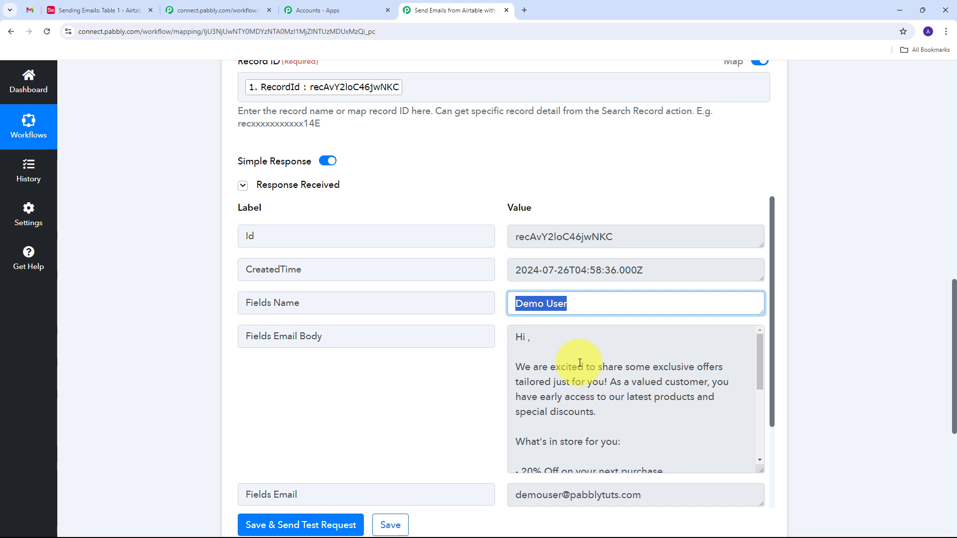
scroll(394, 349, "down", 3)
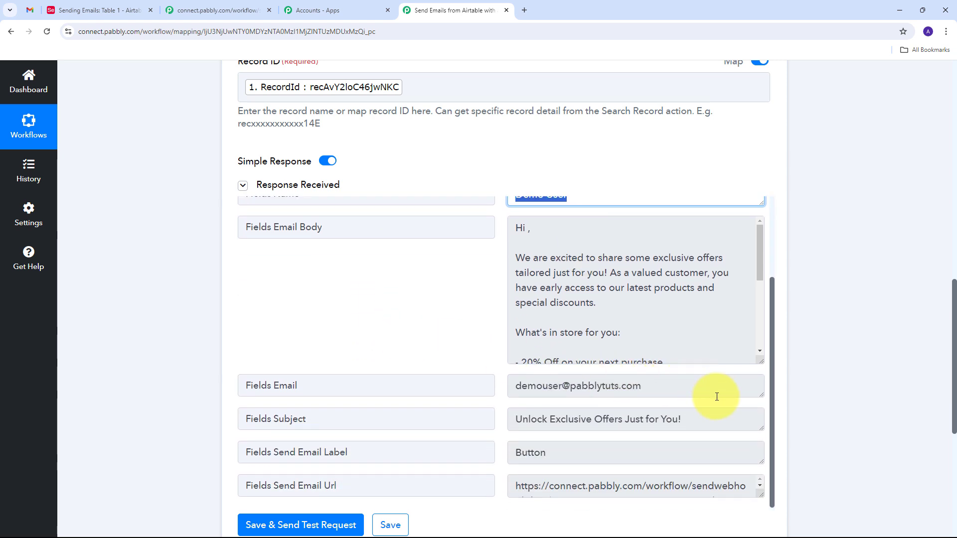
left_click(717, 397)
left_click_drag(514, 389, 648, 397)
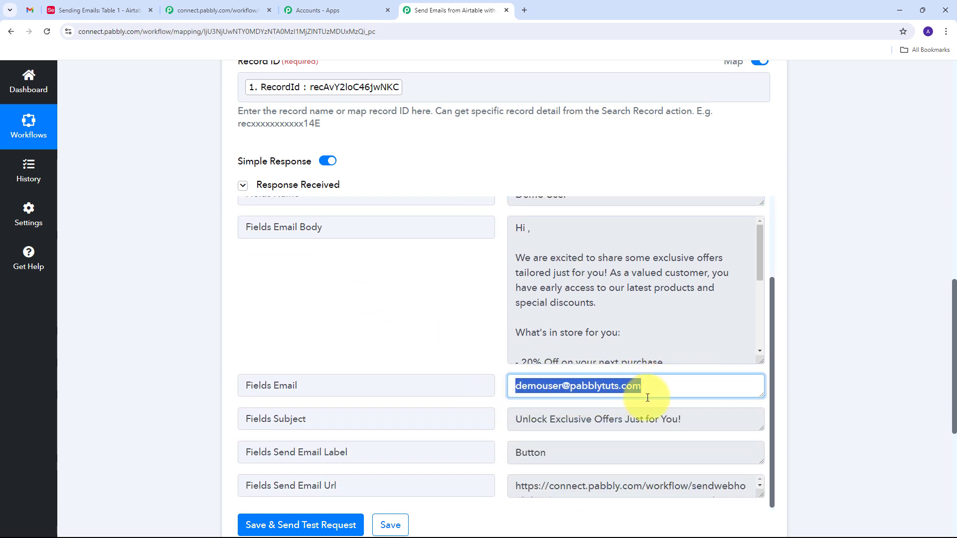
left_click_drag(707, 420, 480, 436)
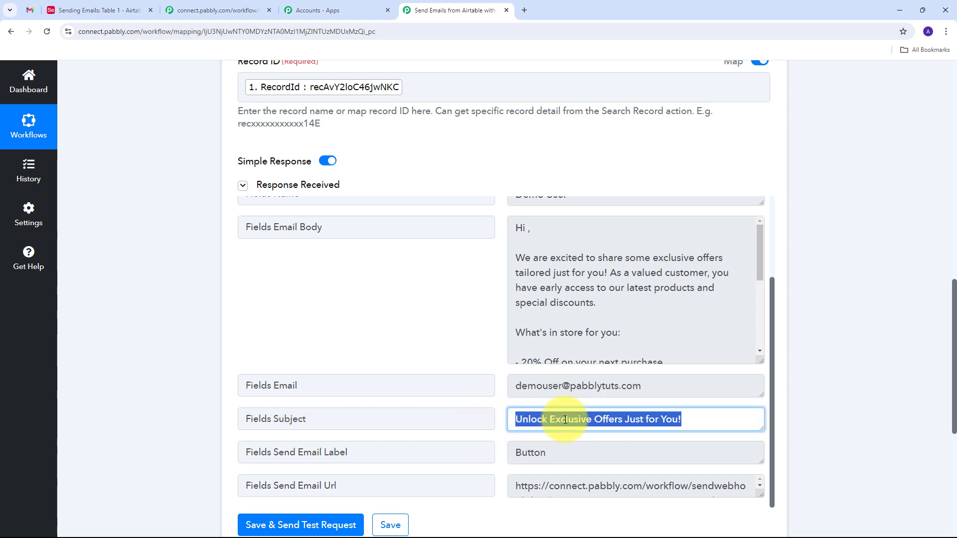
scroll(576, 319, "up", 5)
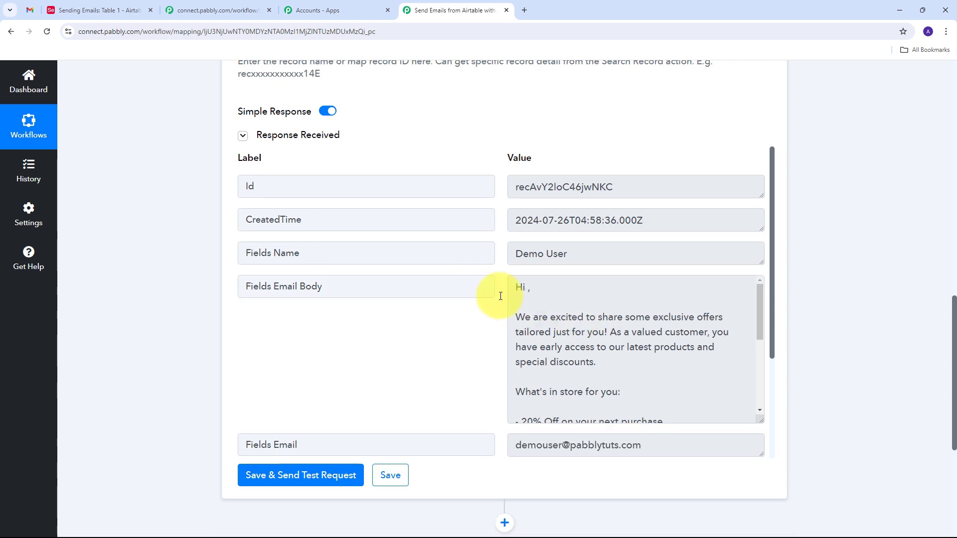
scroll(501, 296, "down", 3)
scroll(496, 323, "up", 3)
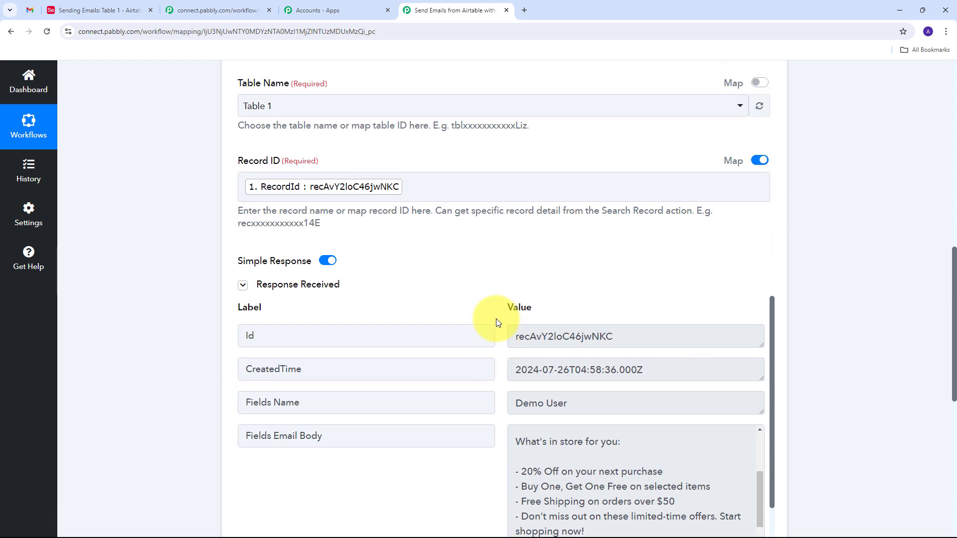
scroll(497, 322, "down", 3)
scroll(497, 321, "up", 3)
scroll(580, 284, "down", 3)
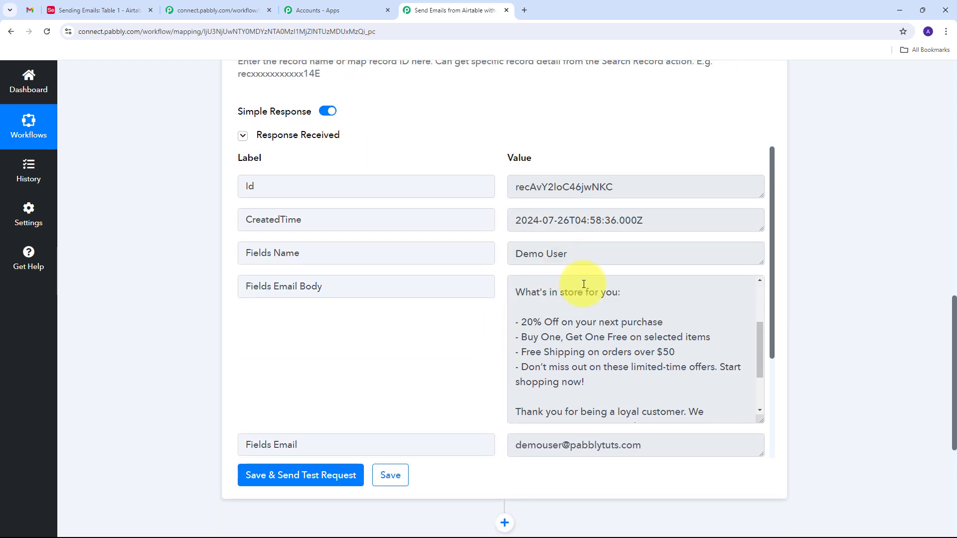
scroll(691, 367, "down", 2)
scroll(486, 350, "up", 1)
scroll(573, 363, "up", 5)
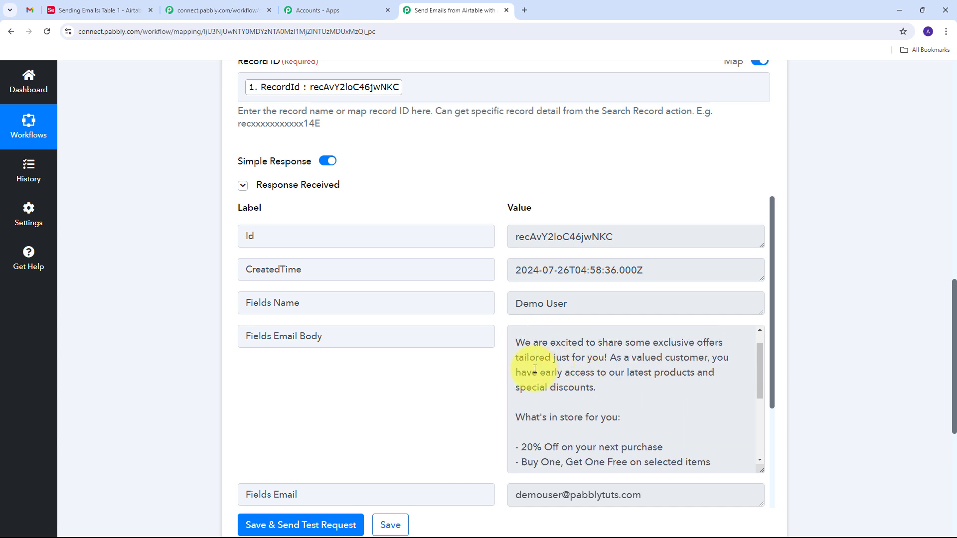
scroll(495, 336, "down", 1)
scroll(564, 326, "up", 1)
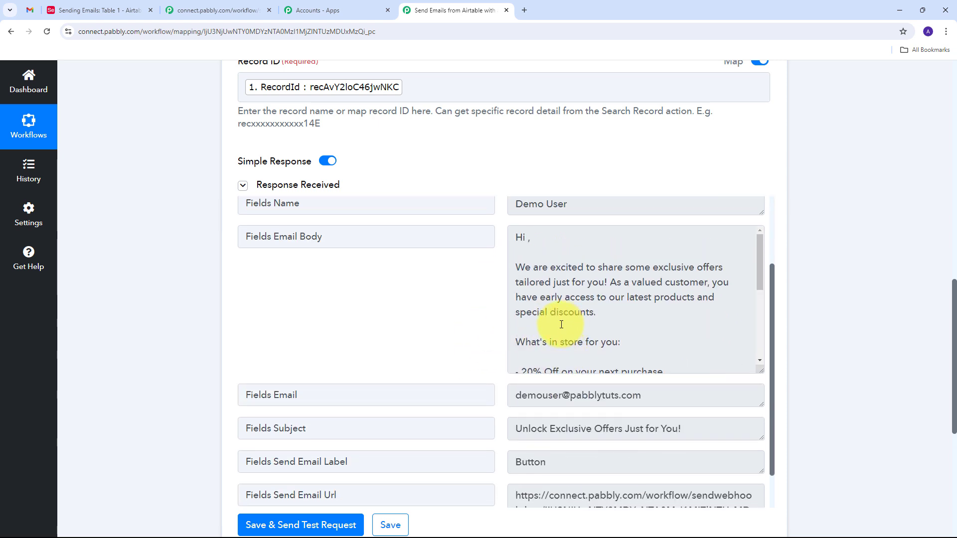
scroll(469, 324, "up", 1)
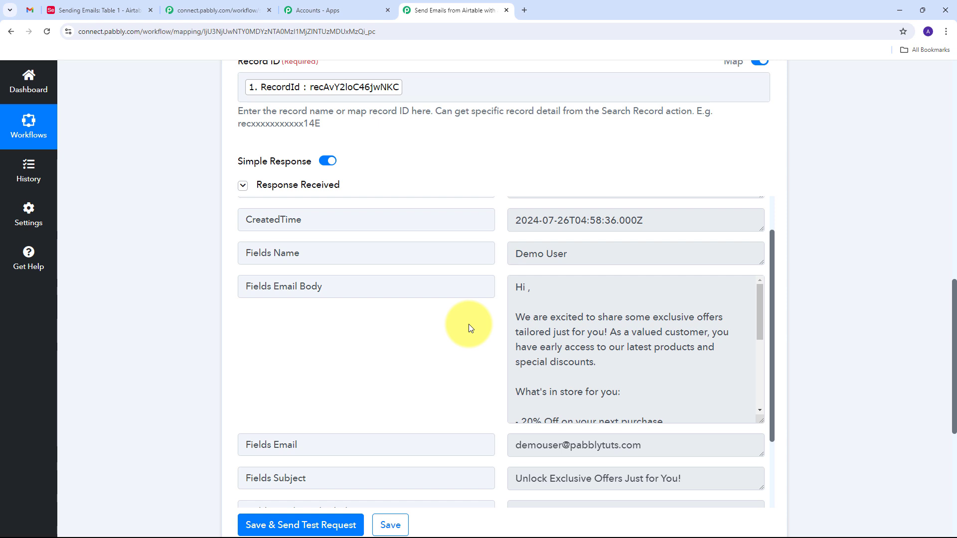
scroll(849, 343, "down", 6)
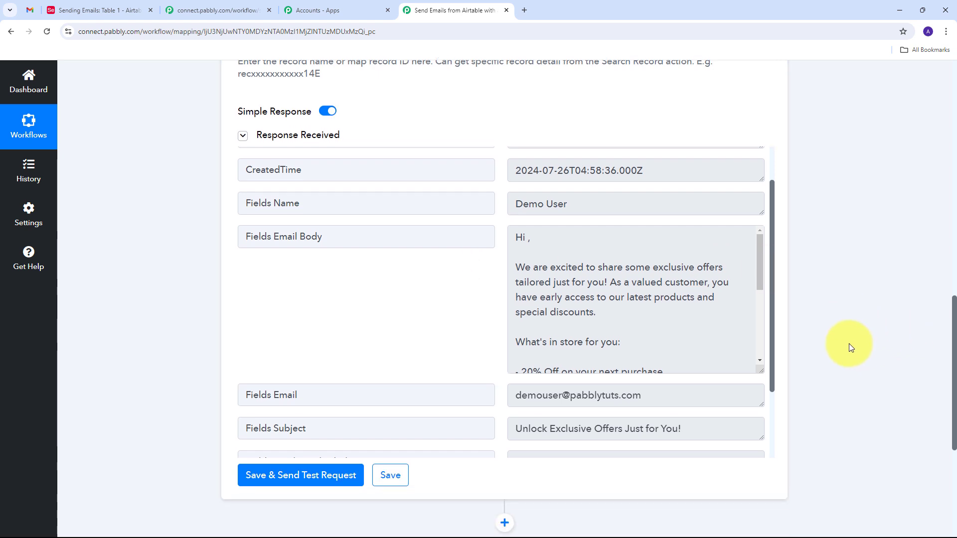
Add a third workflow step using Gmail with the Send Email (V1) action event.
left_click(505, 257)
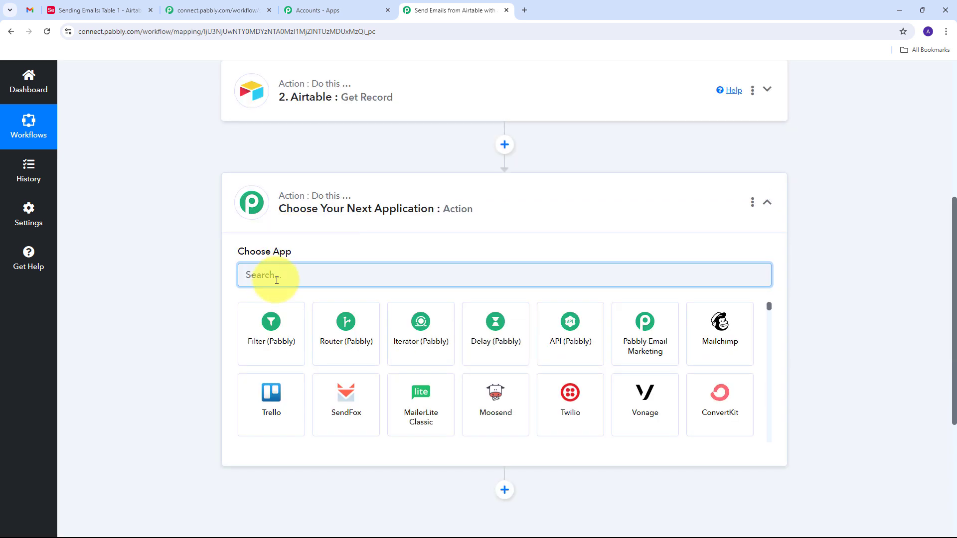
type("gm")
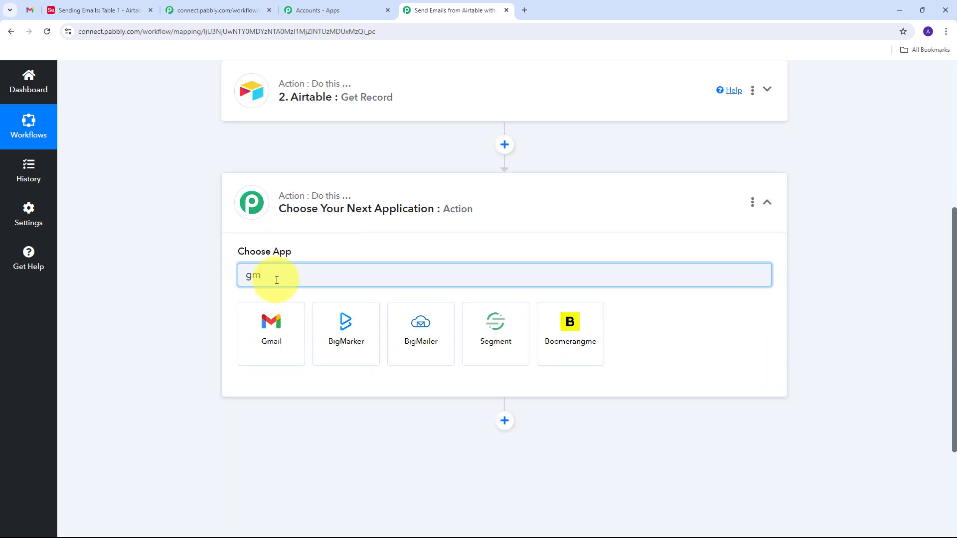
type("ail")
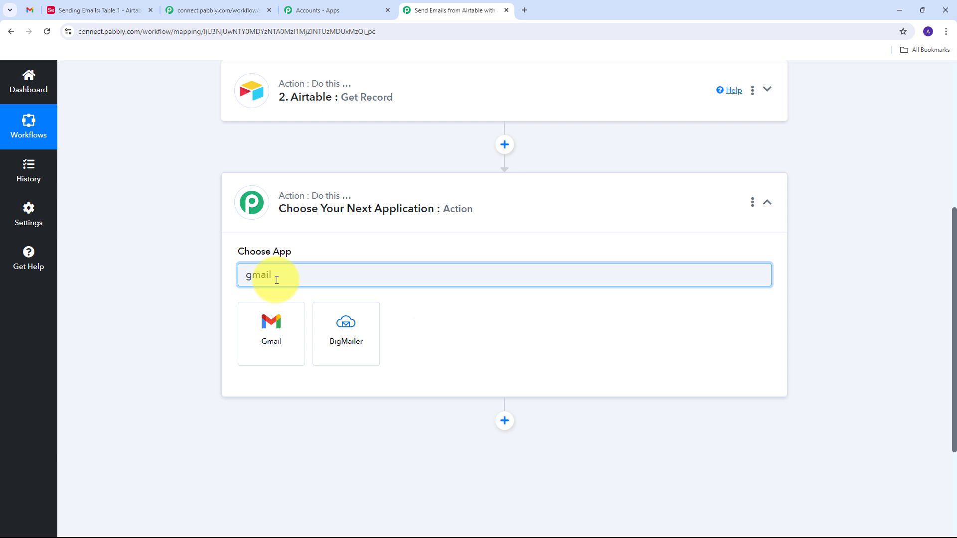
left_click(270, 325)
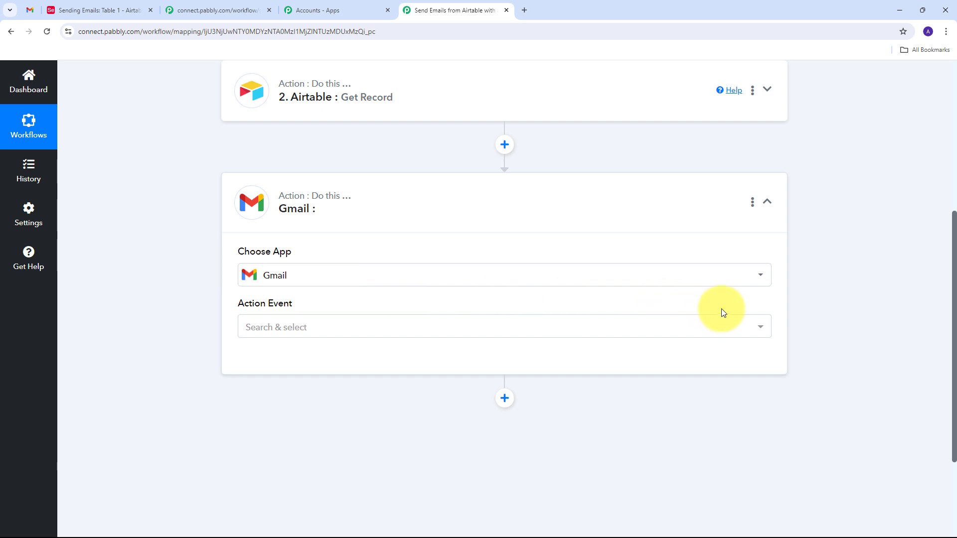
left_click(596, 334)
scroll(292, 254, "down", 2)
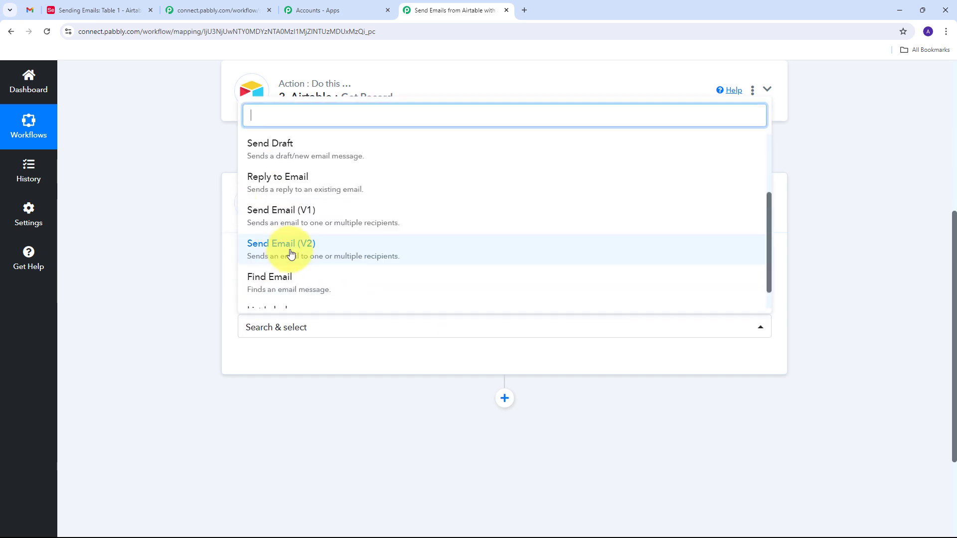
left_click(319, 221)
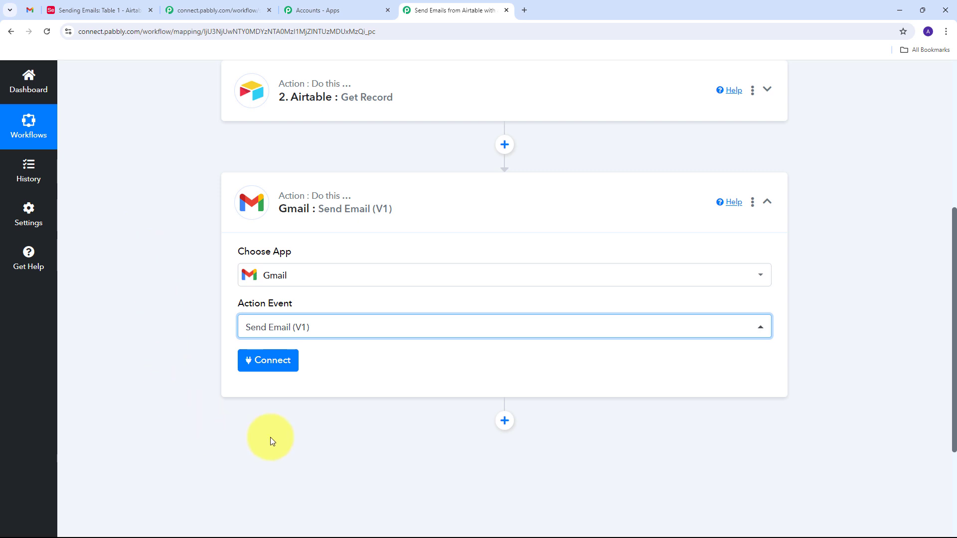
Create a new Gmail connection for the Send Email step and allow Pabbly Connect access in Google.
left_click(266, 364)
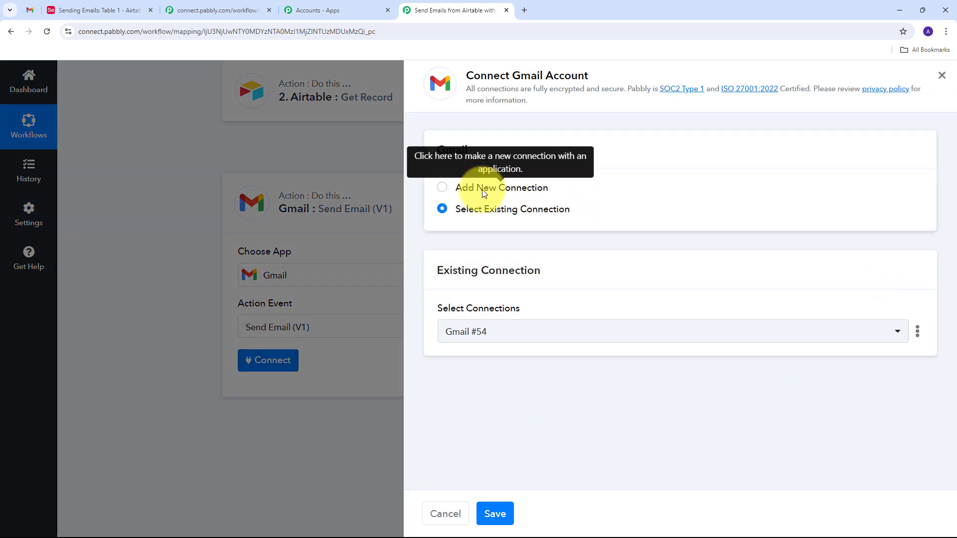
left_click(483, 189)
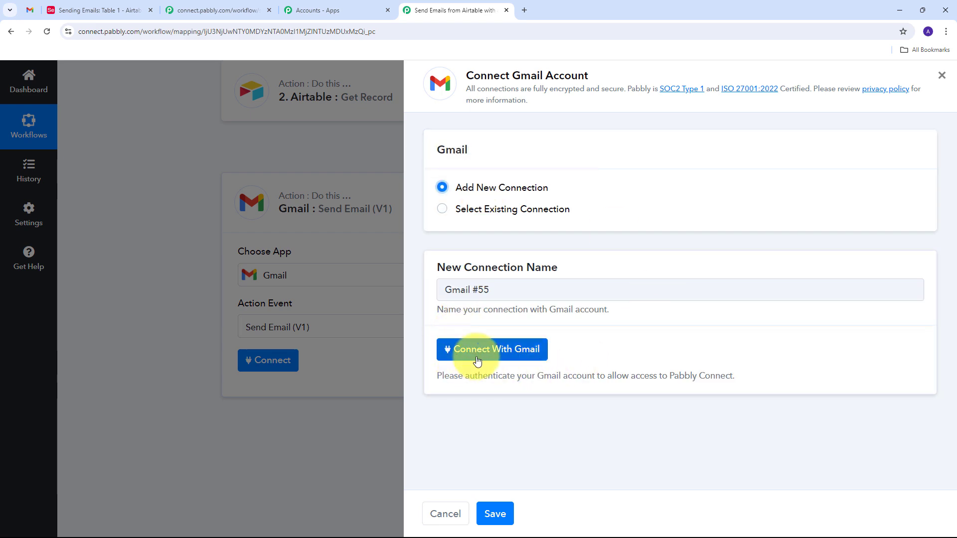
left_click(505, 354)
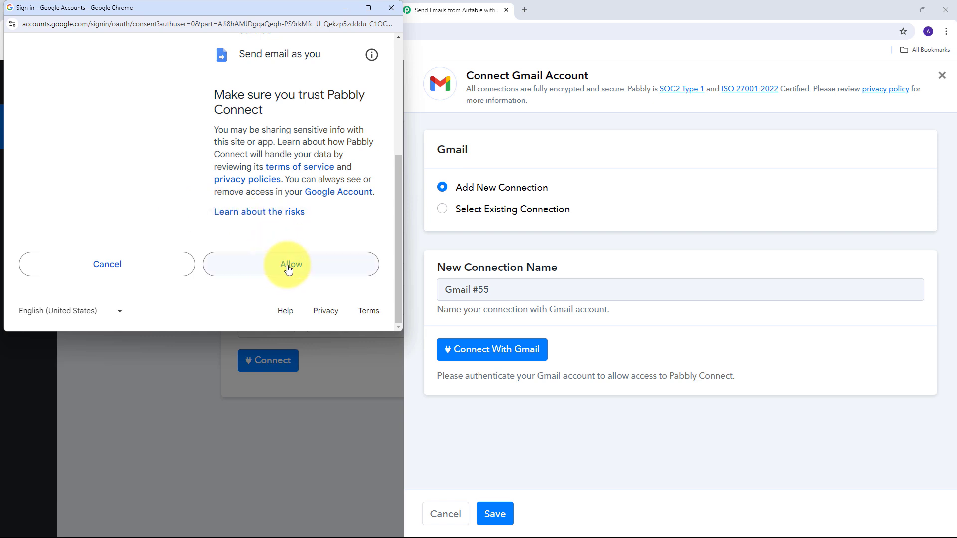
left_click(288, 265)
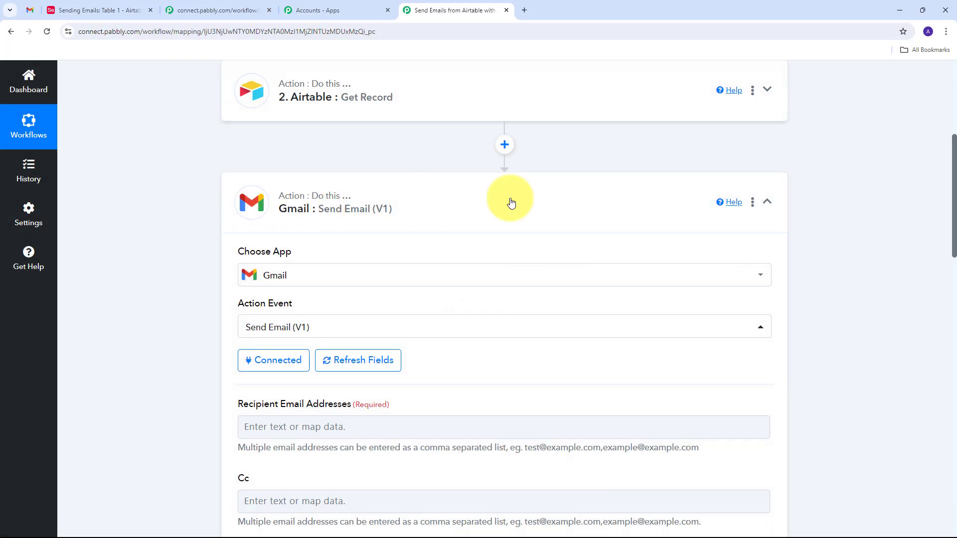
scroll(627, 207, "down", 3)
scroll(627, 208, "down", 4)
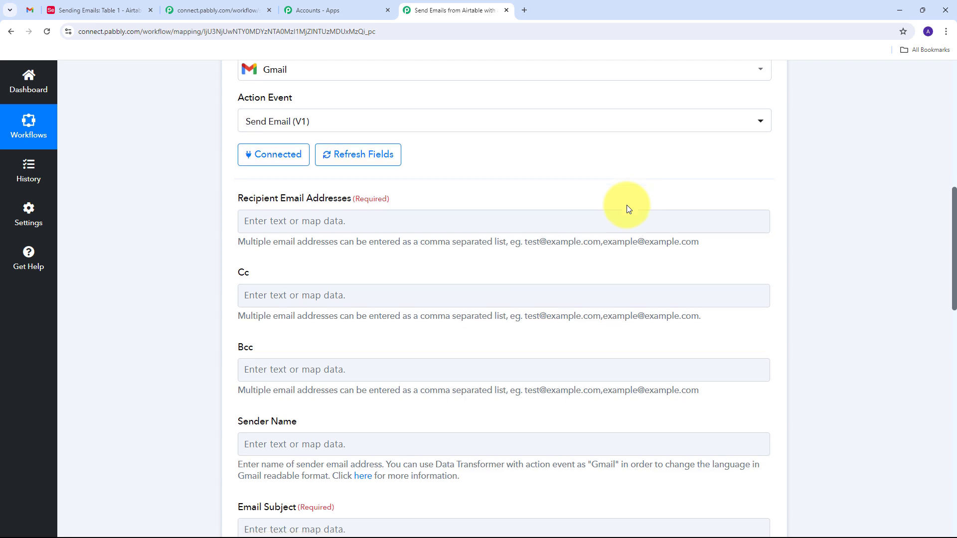
scroll(628, 208, "down", 9)
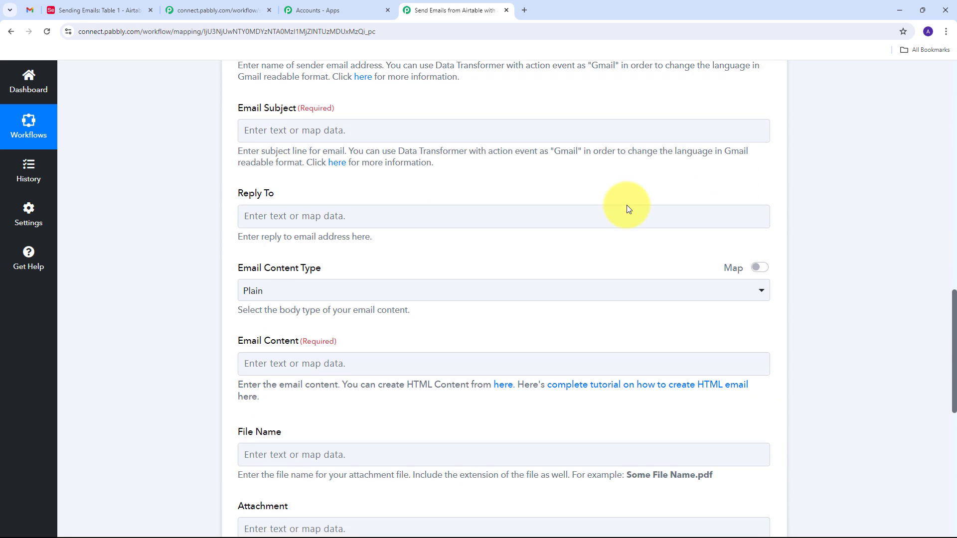
scroll(626, 205, "up", 15)
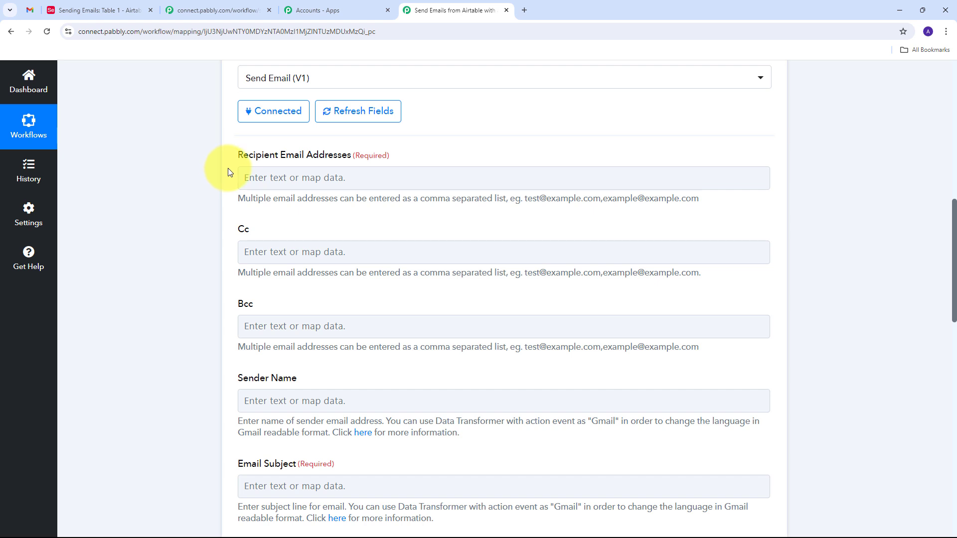
scroll(262, 259, "down", 5)
scroll(263, 312, "down", 2)
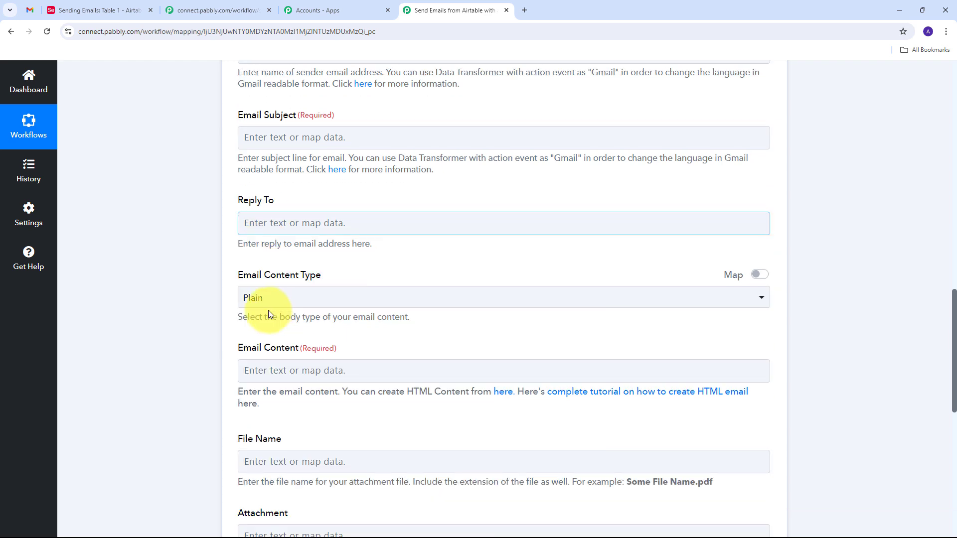
scroll(349, 310, "up", 1)
scroll(299, 264, "up", 7)
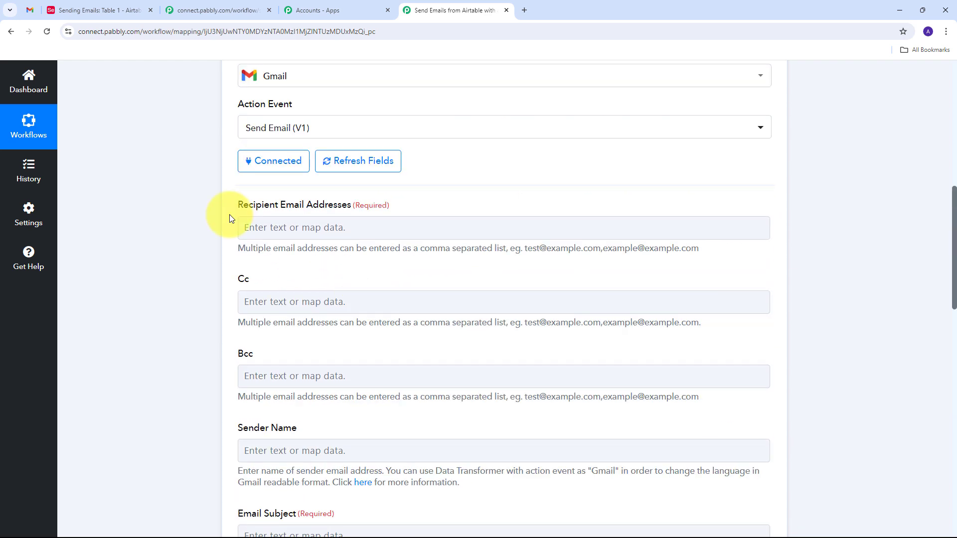
left_click(247, 227)
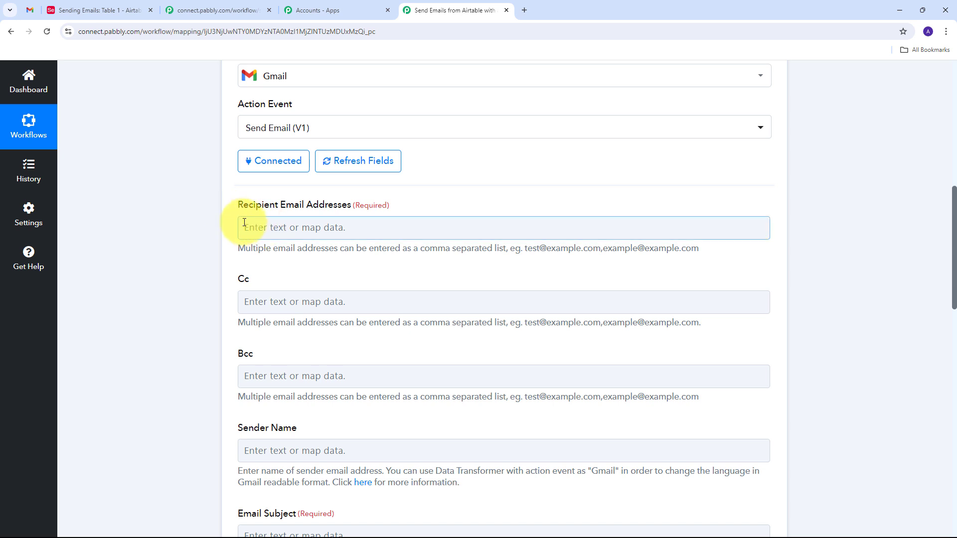
Map the Airtable record's Email as the recipient and enter Pabbly as the sender name.
left_click(255, 225)
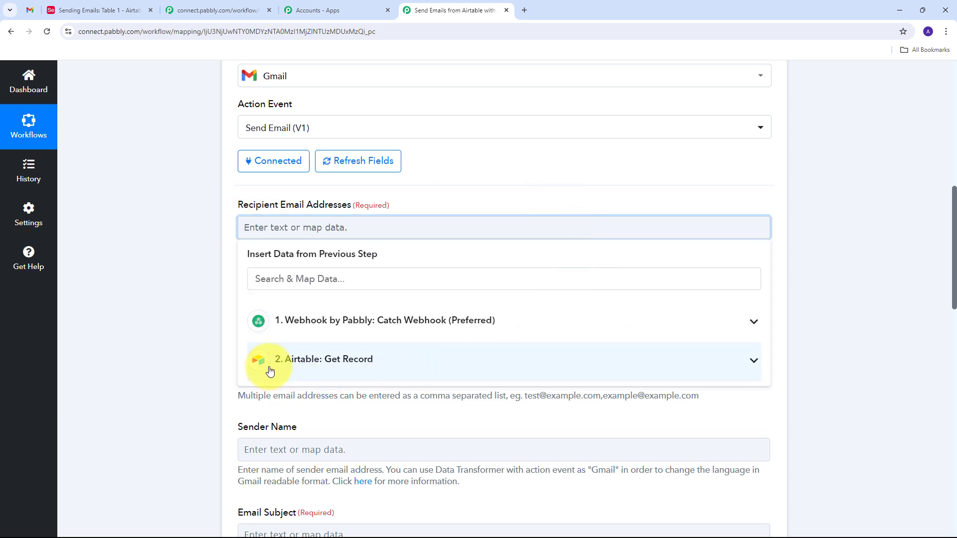
left_click(367, 359)
scroll(442, 334, "down", 1)
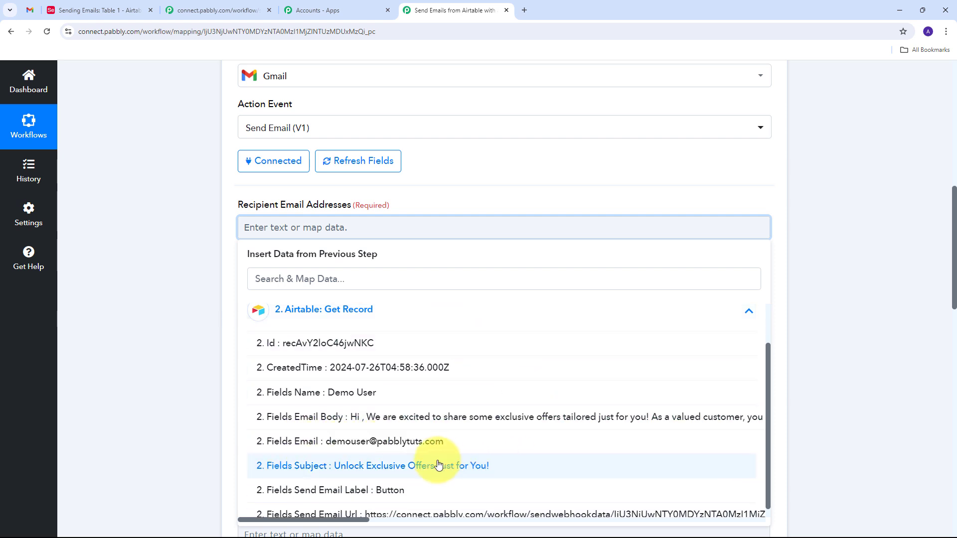
left_click(374, 443)
left_click(198, 302)
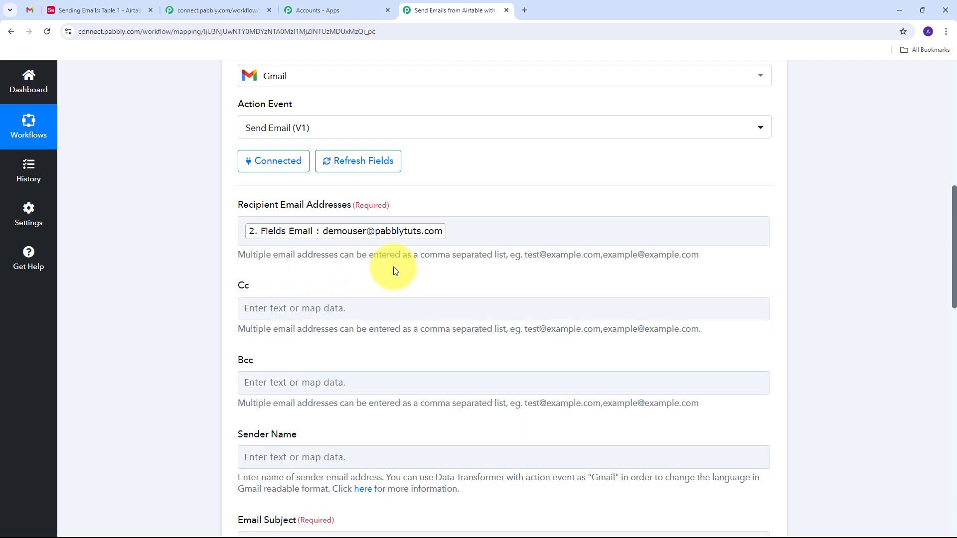
scroll(394, 267, "down", 3)
left_click(265, 302)
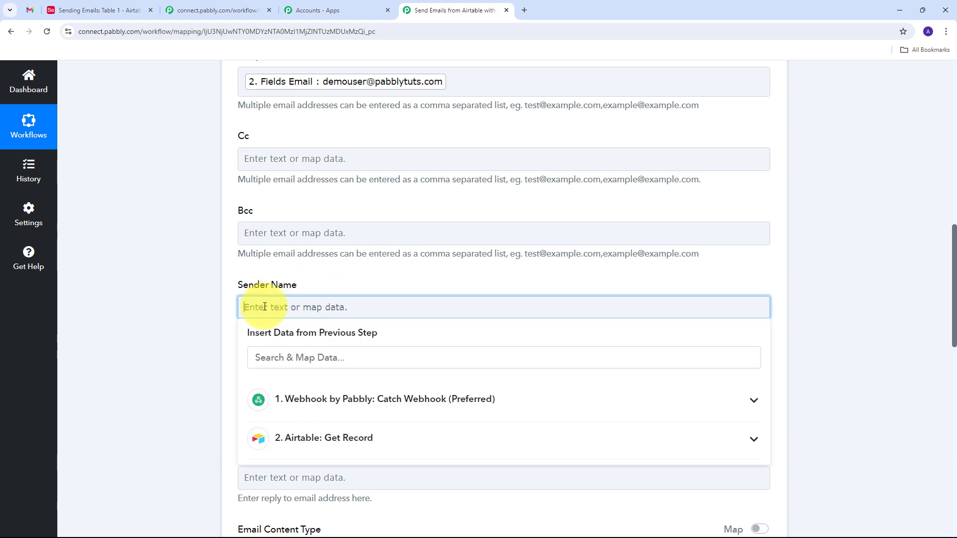
type("Pabbly")
left_click(201, 280)
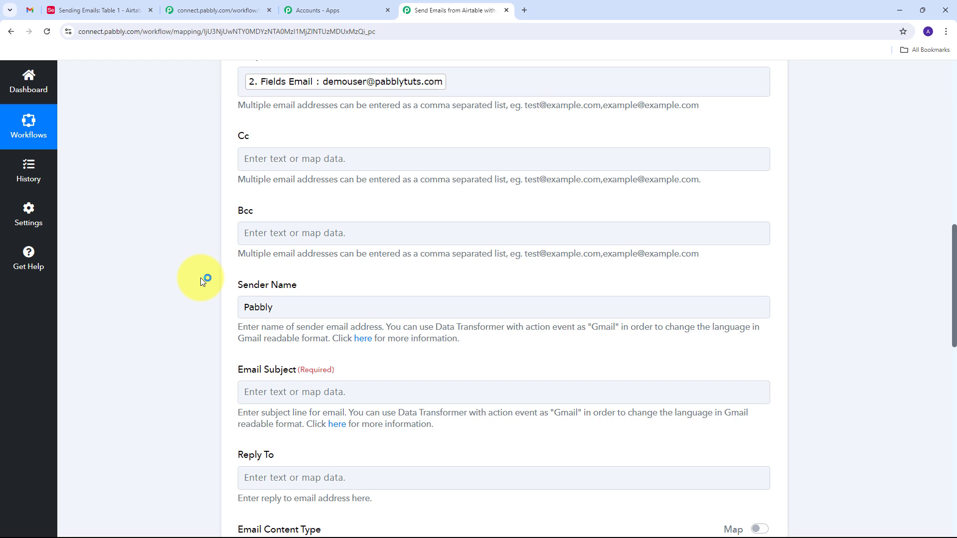
Map the record's Subject as the email subject, keeping the content type as Plain.
scroll(203, 273, "down", 4)
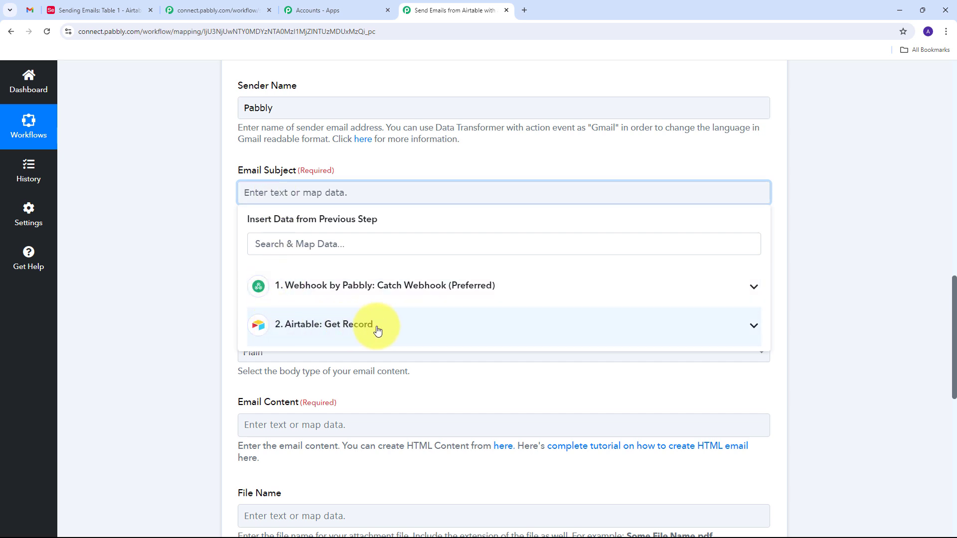
left_click(377, 330)
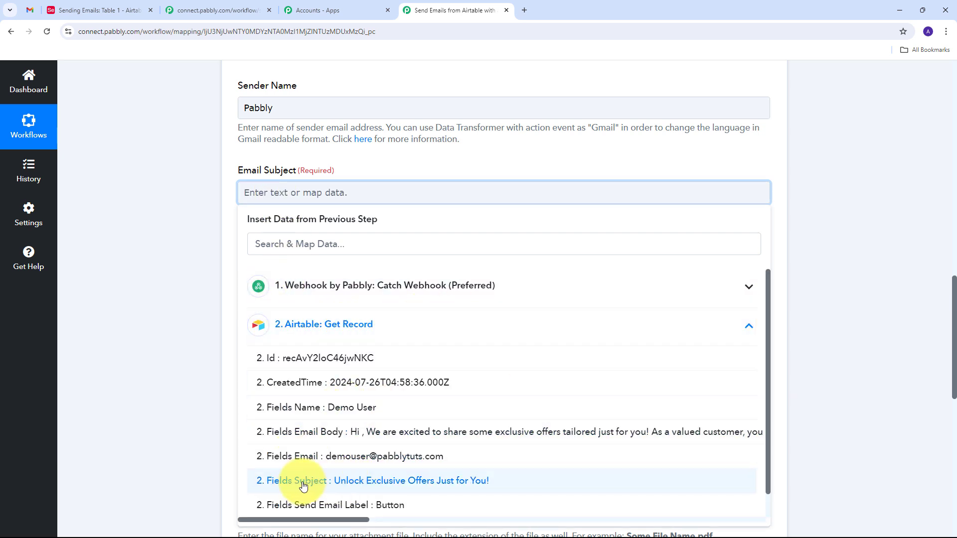
left_click(417, 486)
scroll(226, 247, "down", 2)
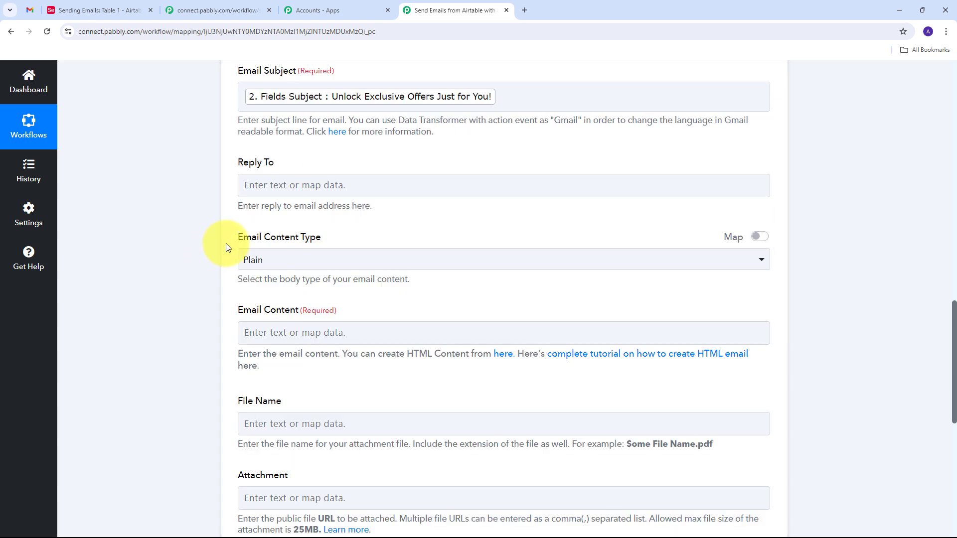
left_click(472, 255)
left_click(343, 249)
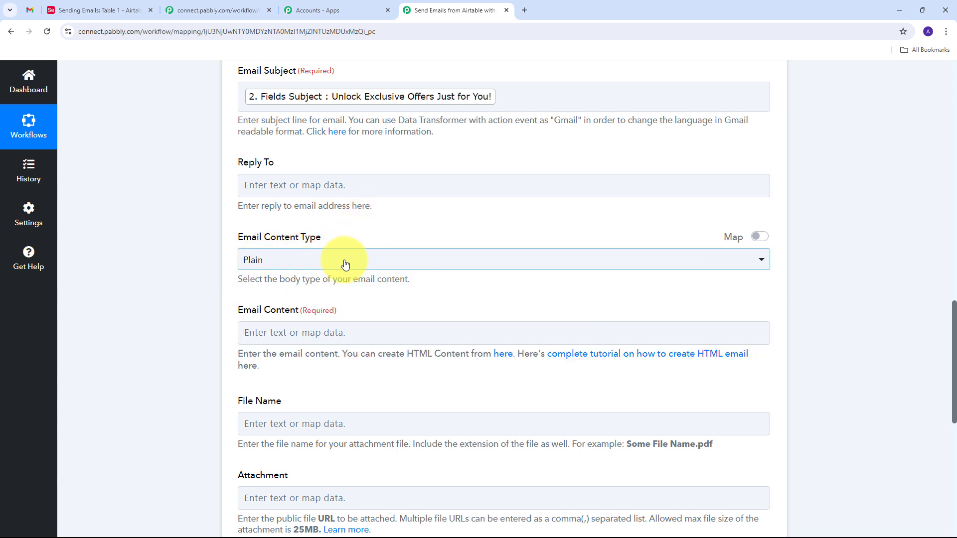
left_click(346, 264)
left_click(268, 316)
scroll(422, 281, "down", 1)
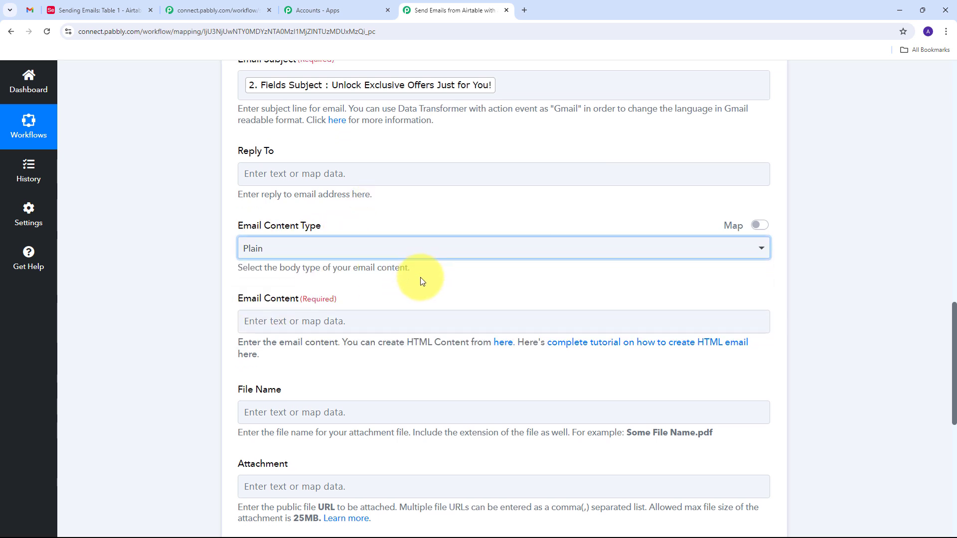
scroll(421, 281, "down", 1)
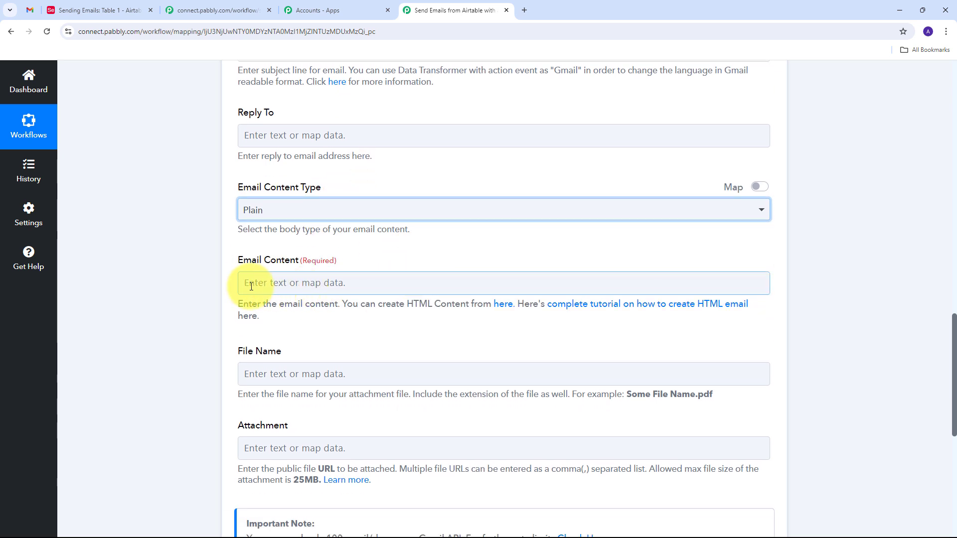
Map the record's Email Body field into the email content.
left_click(302, 283)
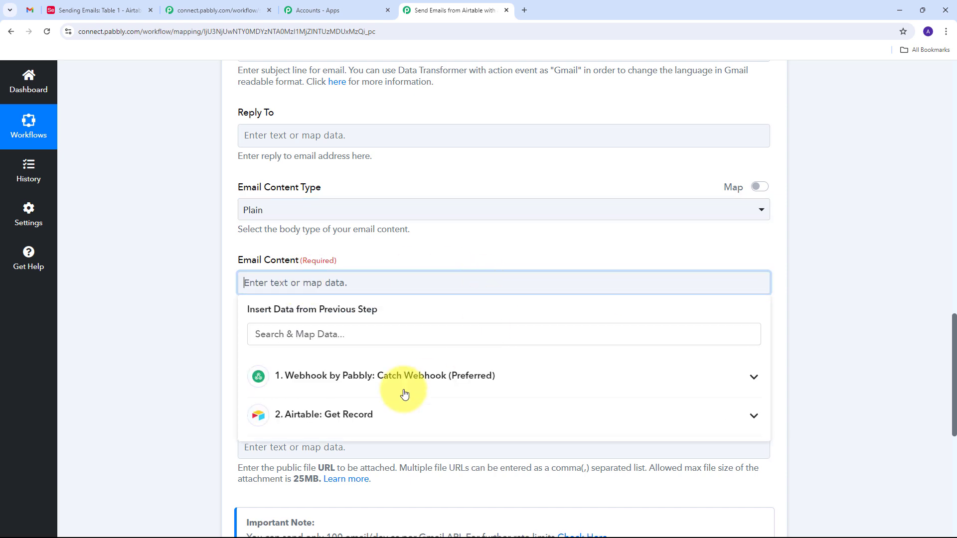
left_click(365, 418)
scroll(451, 381, "down", 3)
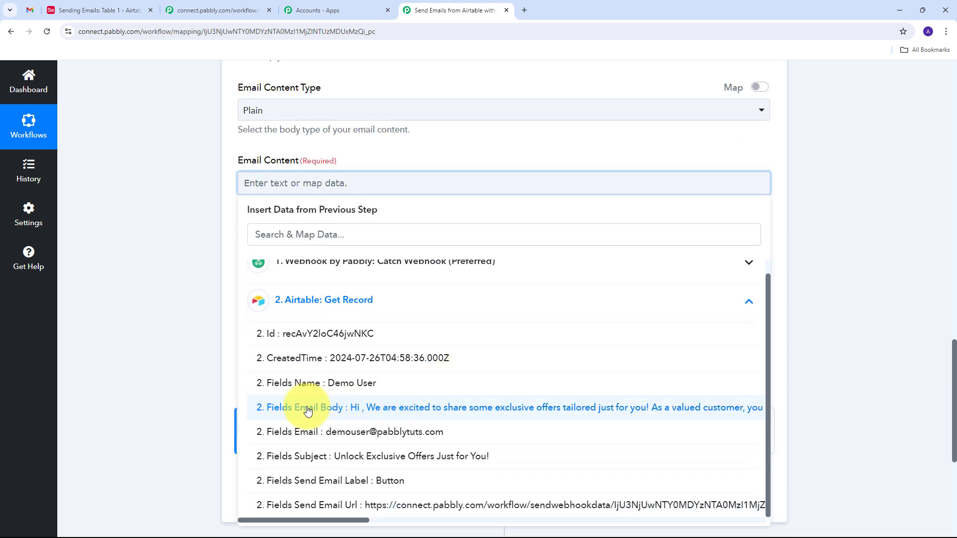
left_click(449, 416)
scroll(337, 273, "up", 2)
scroll(337, 273, "up", 9)
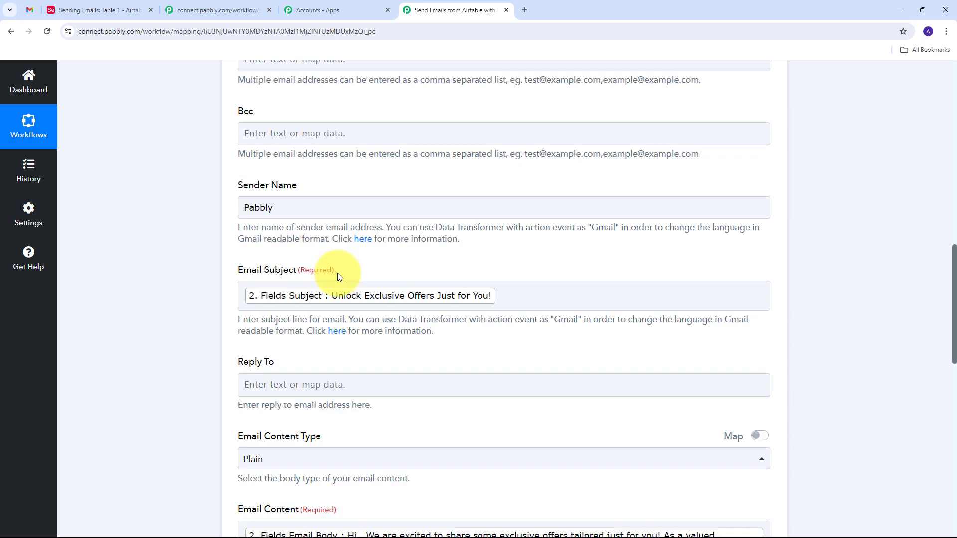
scroll(400, 302, "down", 5)
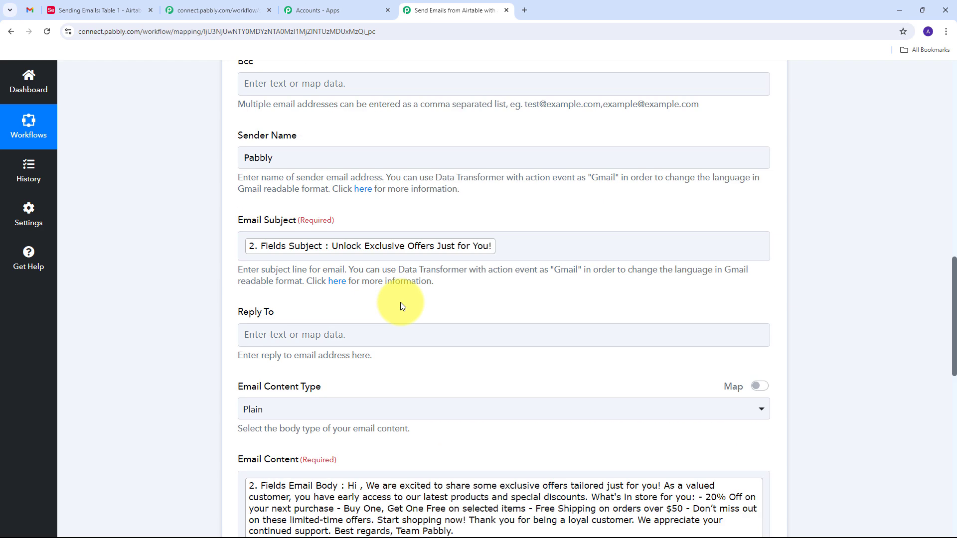
scroll(400, 302, "down", 3)
scroll(400, 302, "up", 3)
scroll(403, 302, "up", 5)
scroll(403, 302, "down", 4)
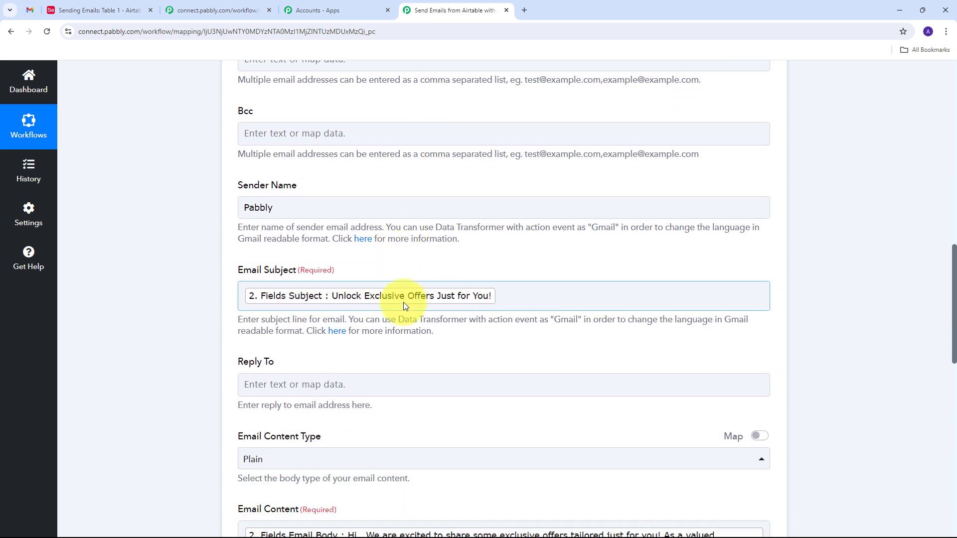
scroll(403, 303, "down", 4)
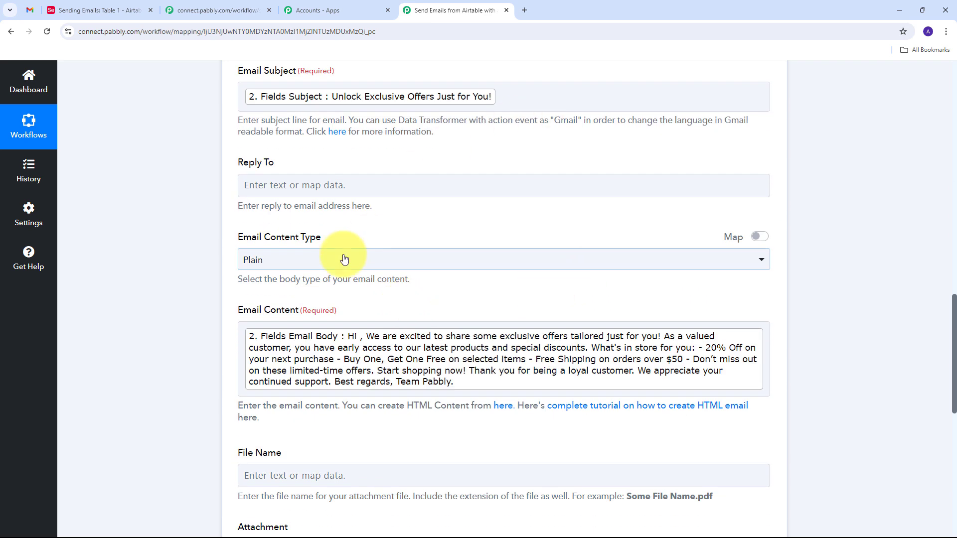
scroll(473, 235, "down", 3)
scroll(467, 231, "down", 4)
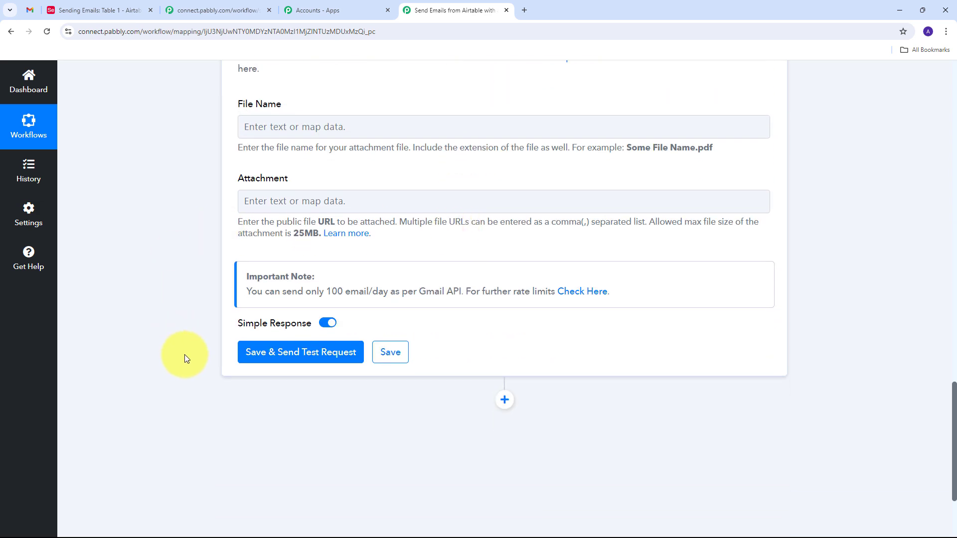
Save and test the Gmail step, confirm status 'sent', then switch to Gmail's Sent folder.
left_click(300, 353)
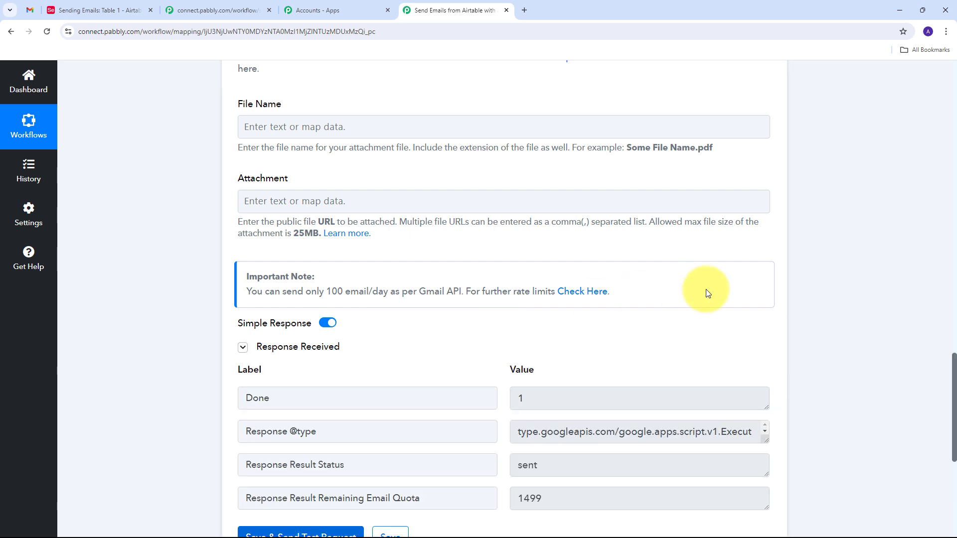
scroll(707, 293, "down", 4)
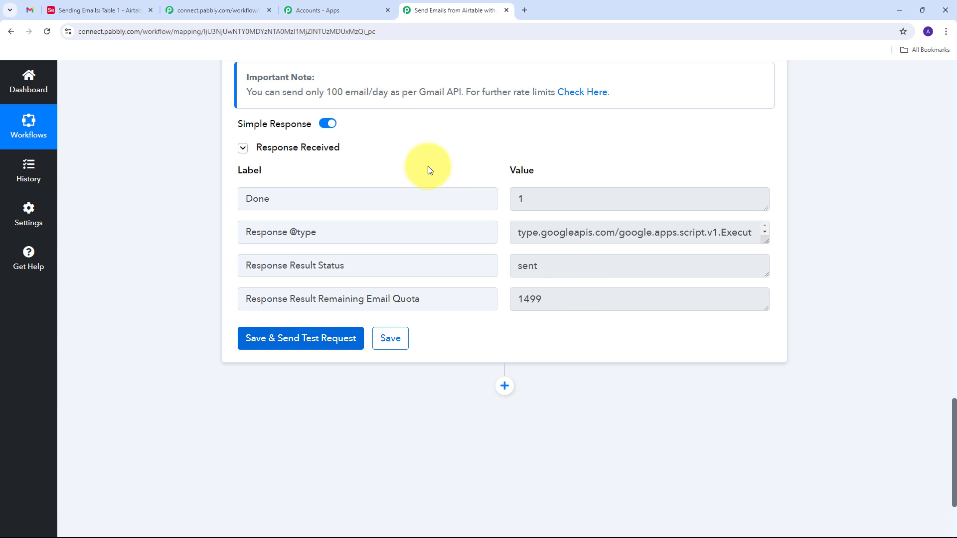
left_click(26, 10)
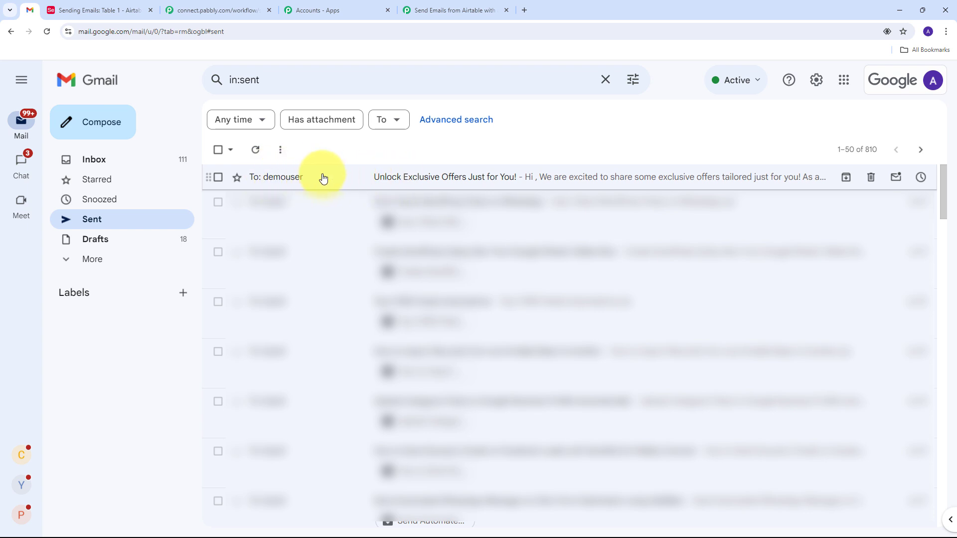
Open the sent 'Unlock Exclusive Offers Just for You!' email and highlight its subject and body.
left_click(406, 177)
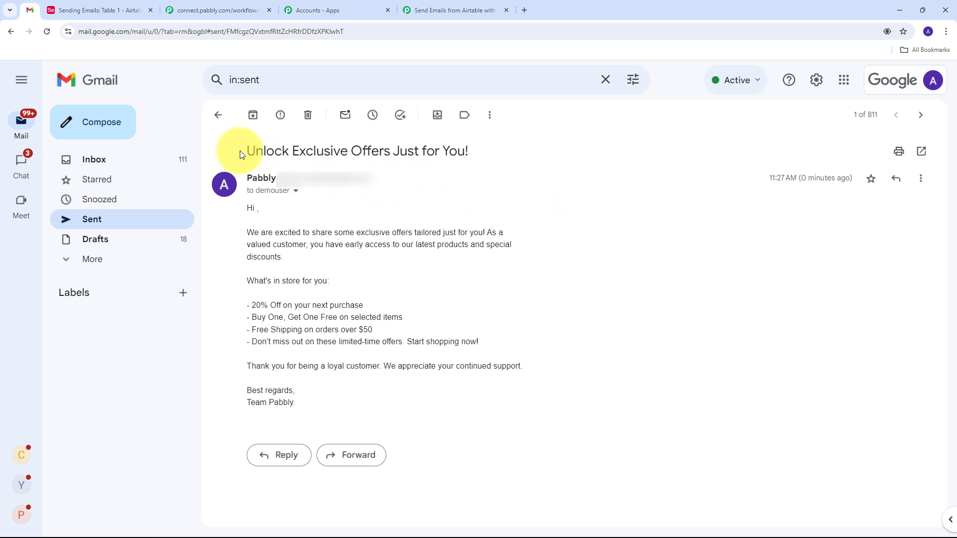
left_click_drag(244, 151, 487, 155)
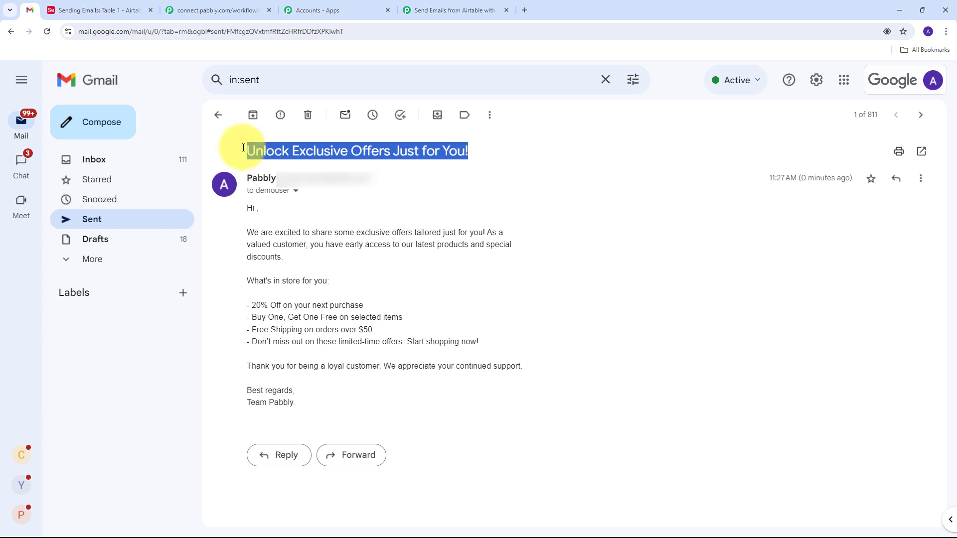
left_click_drag(240, 205, 536, 399)
left_click(537, 399)
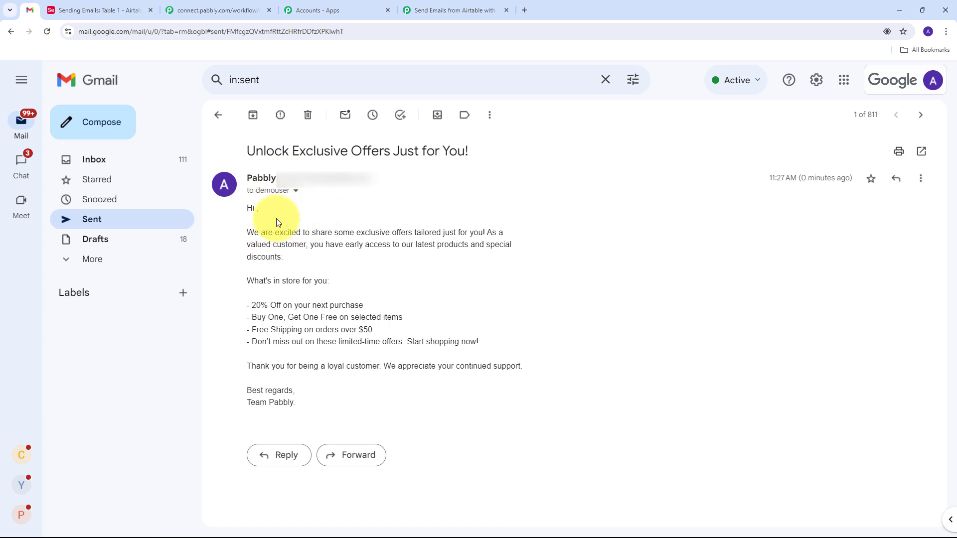
mouse_move(274, 191)
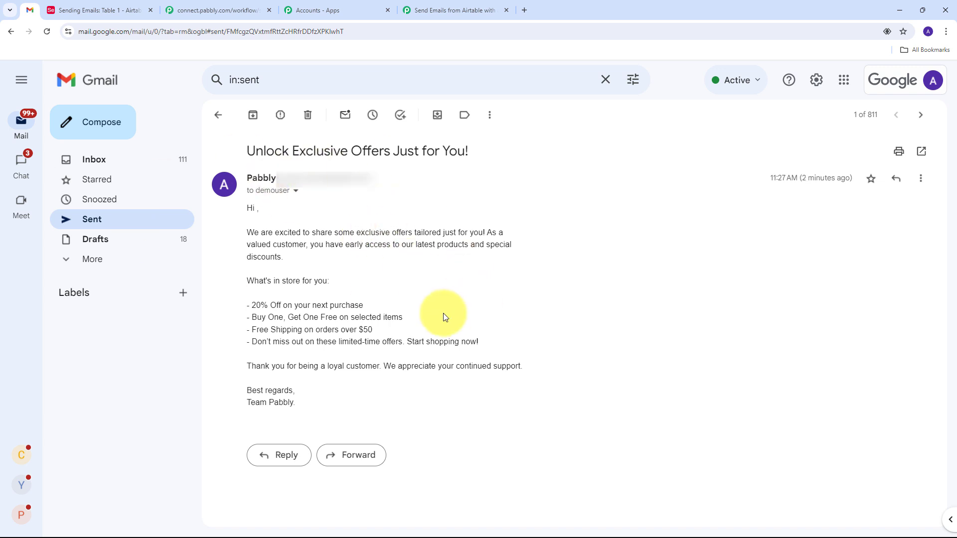
Add a new Sending Emails record with the test contact's name and email address.
left_click(104, 7)
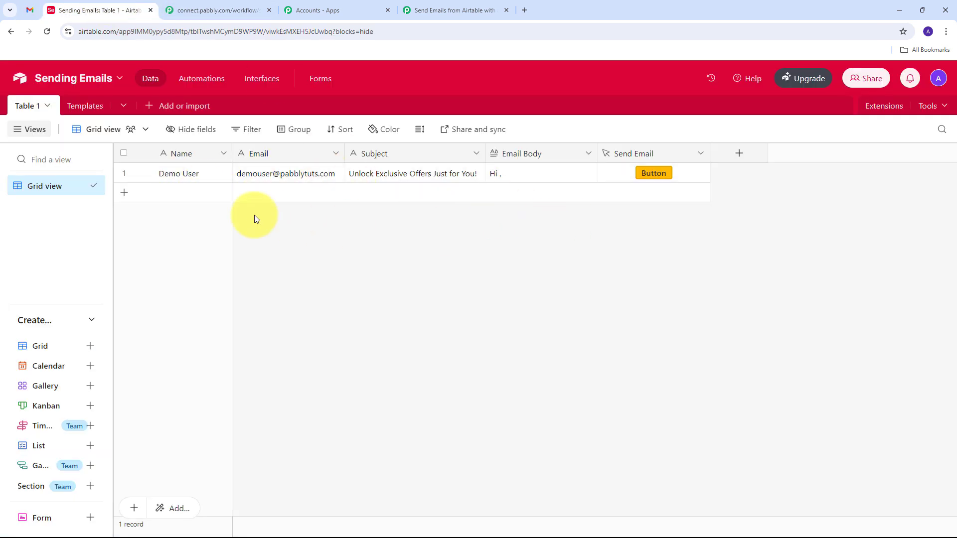
left_click(195, 200)
type("Test User")
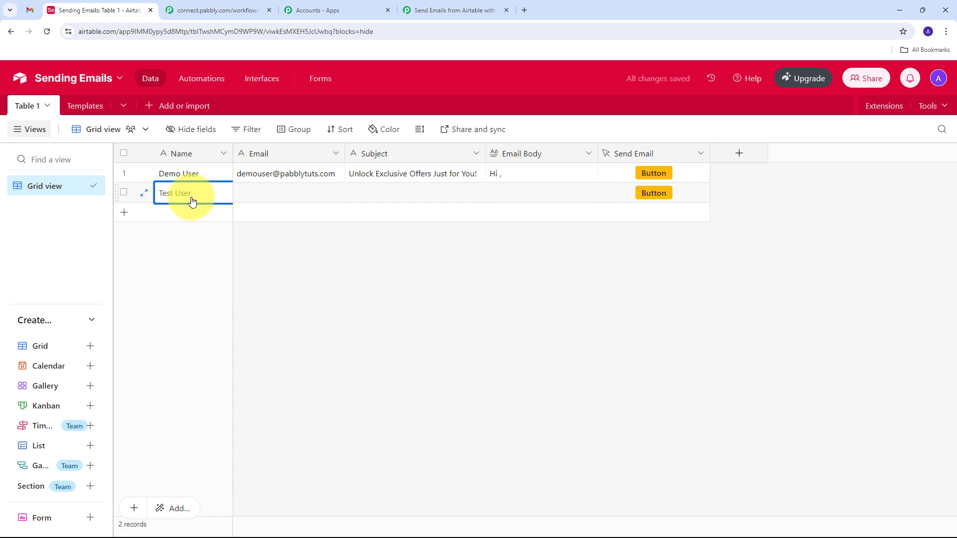
key("Tab")
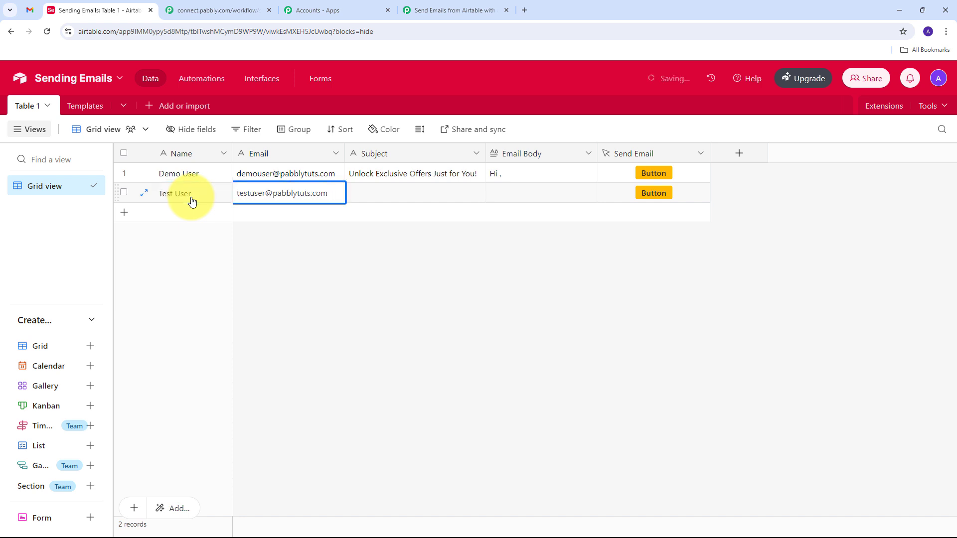
key("Tab")
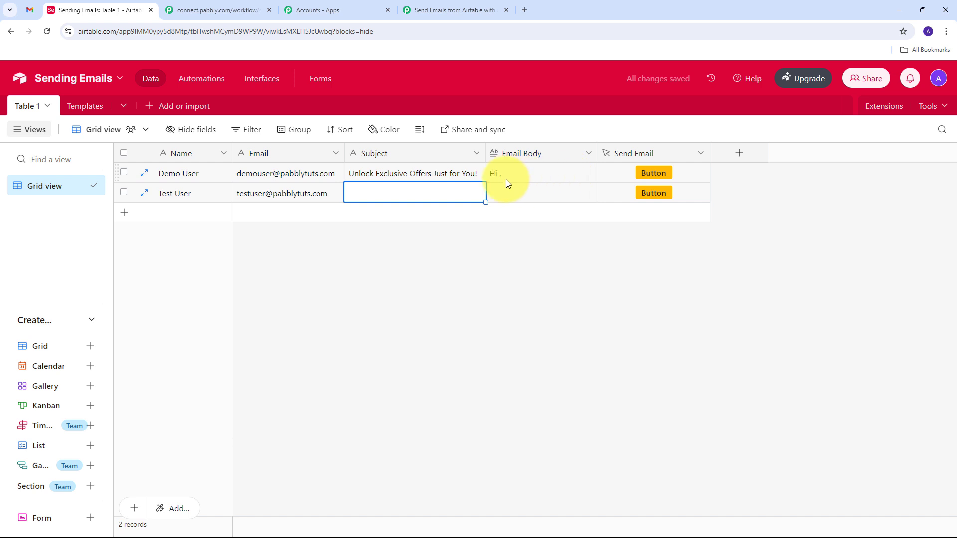
Give the record the subject 'New Arrivals: Fresh Styles Just for You!' and its email body from the templates.
left_click(82, 105)
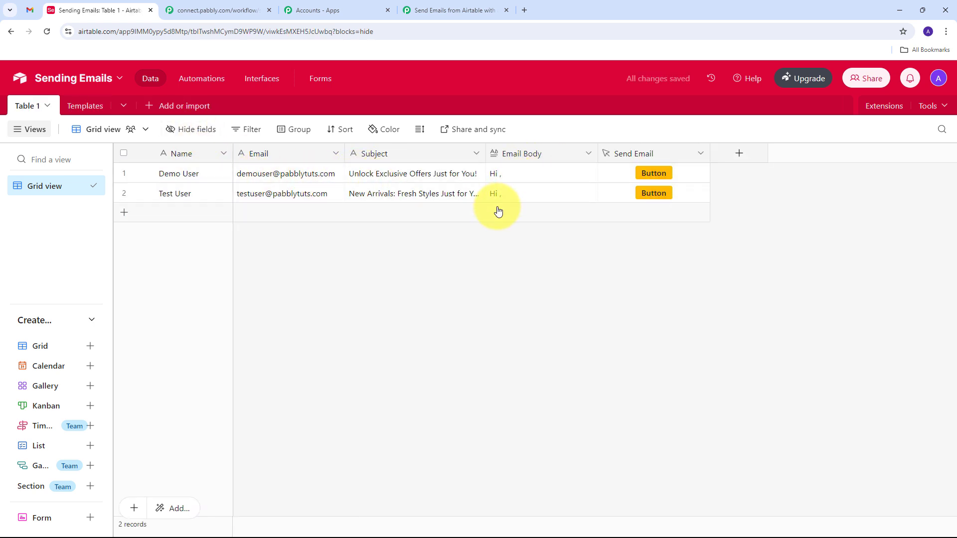
left_click(435, 195)
double_click(436, 194)
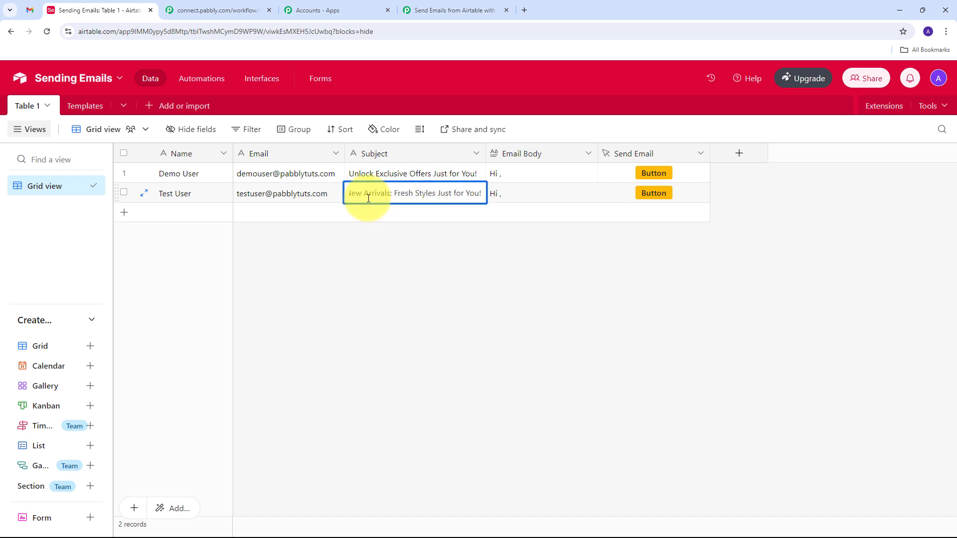
left_click(507, 195)
scroll(543, 206, "down", 3)
left_click(474, 303)
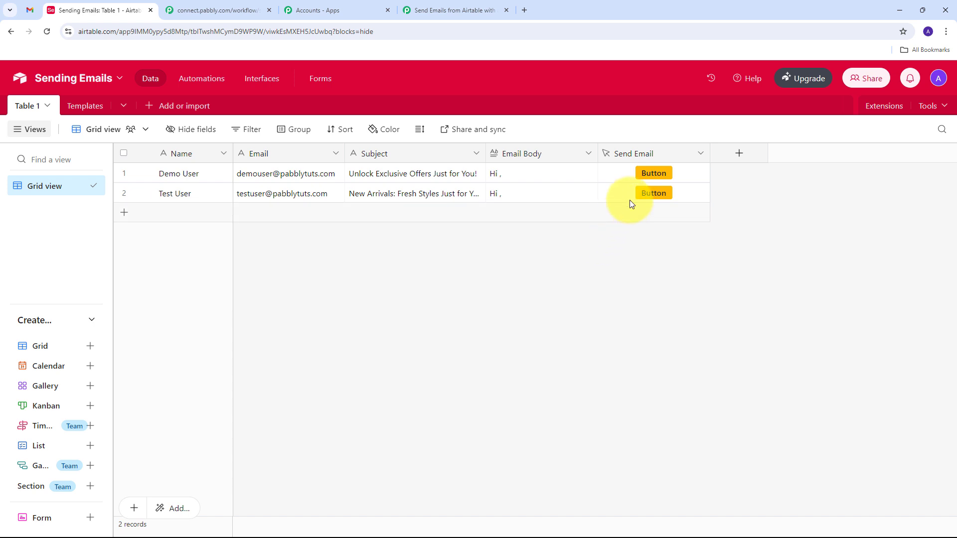
Trigger row 2's Send Email button and open the resulting 'New Arrivals: Fresh Styles Just for You!' email in Gmail.
left_click(653, 195)
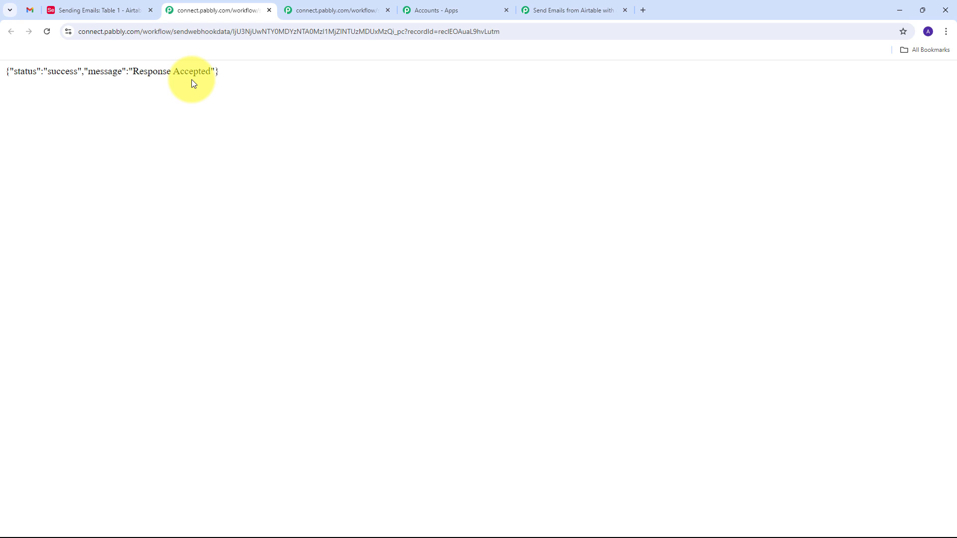
left_click(29, 11)
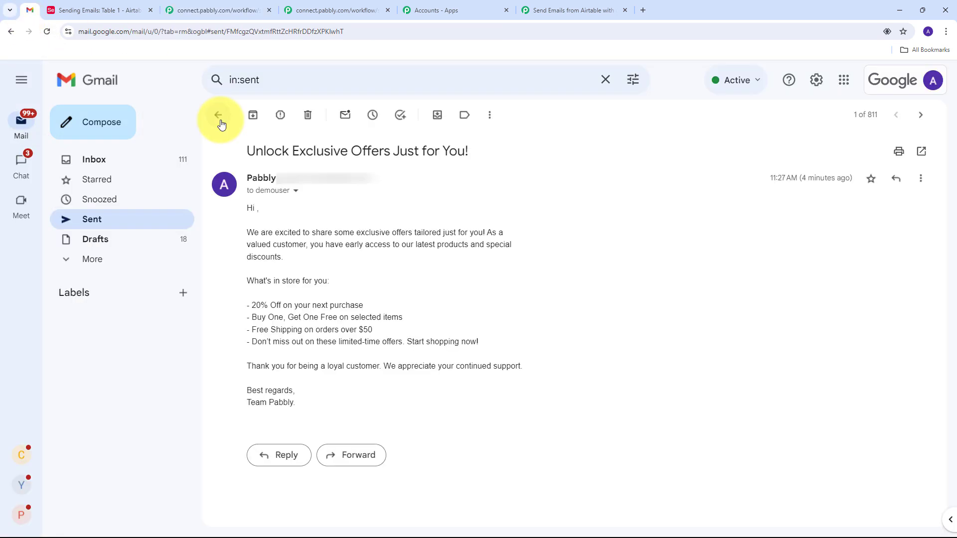
left_click(218, 116)
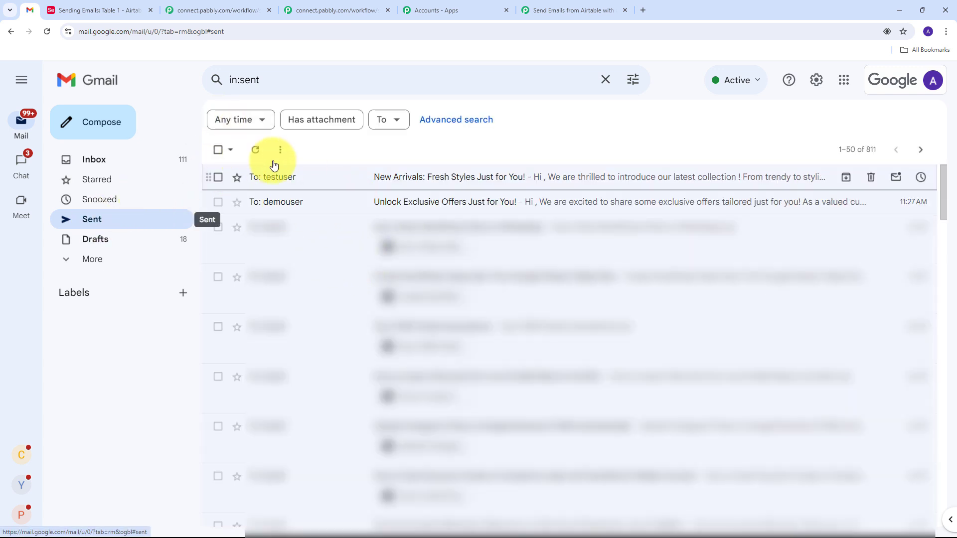
mouse_move(276, 182)
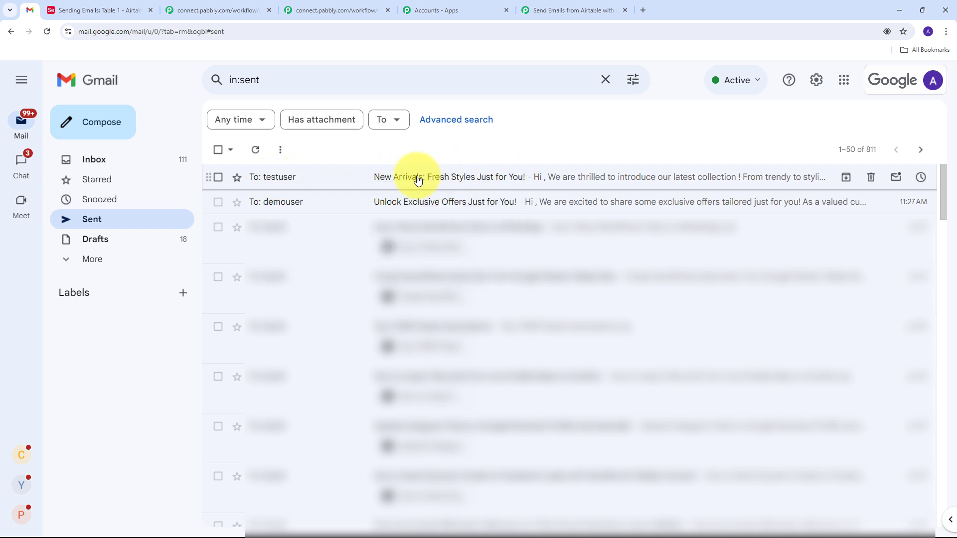
left_click(418, 181)
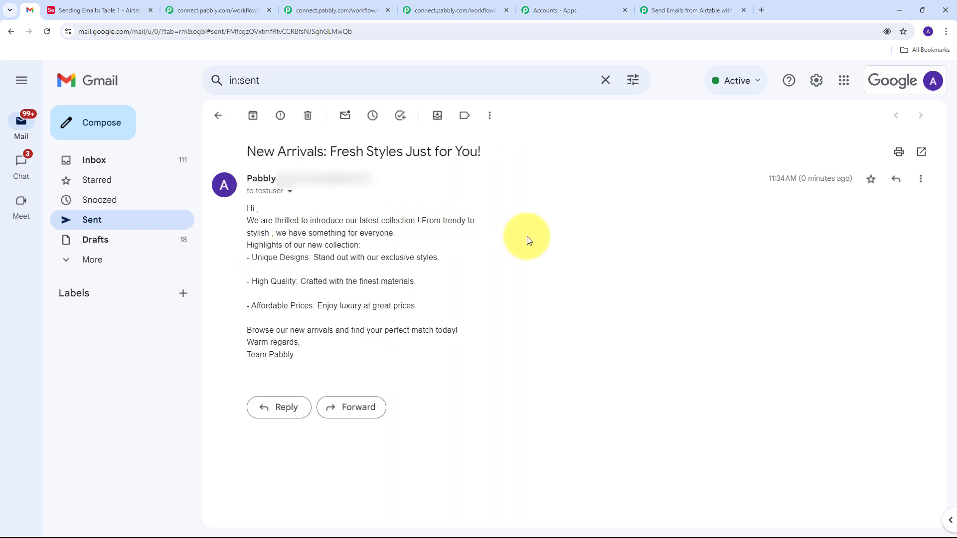
left_click_drag(246, 151, 575, 366)
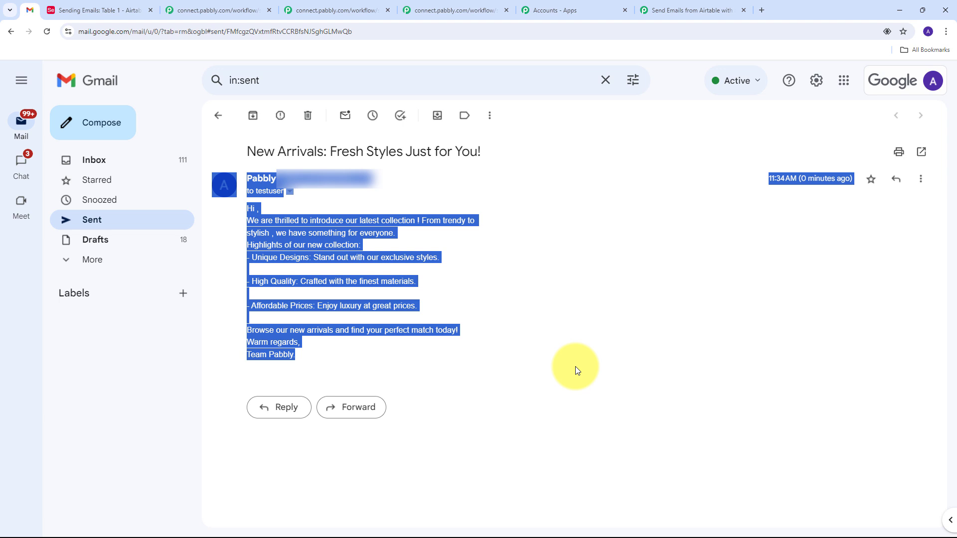
left_click(558, 252)
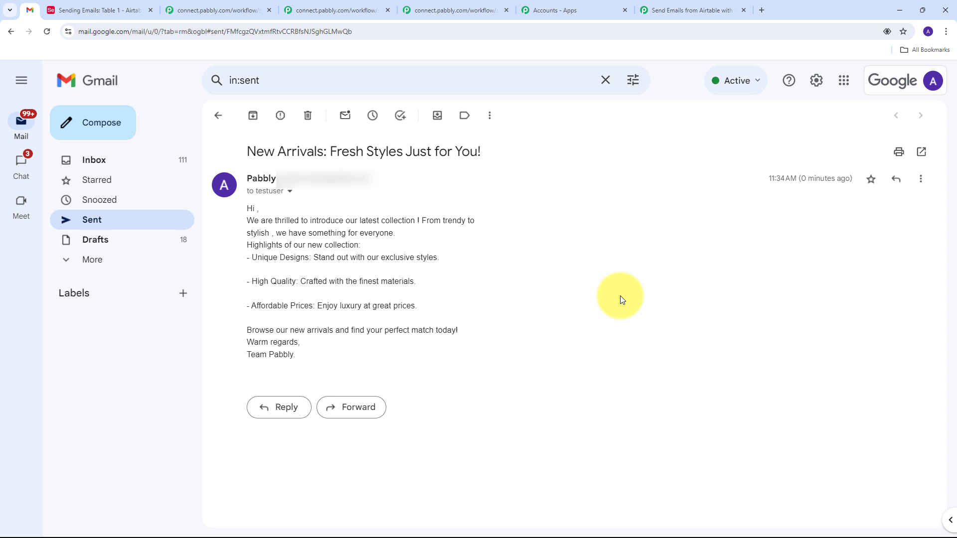
Return to the workflow and scroll through the Webhook, Airtable Get Record and Gmail Send Email (V1) steps.
left_click(85, 6)
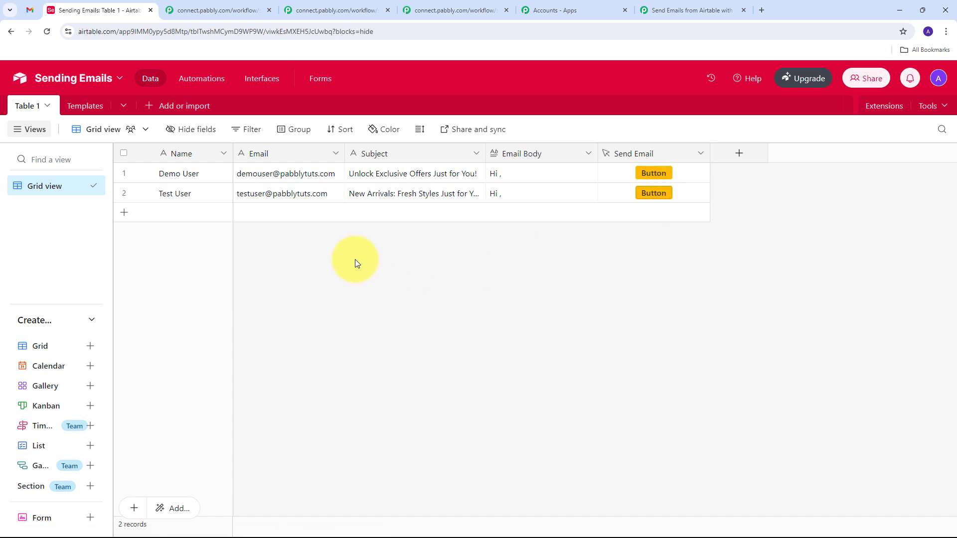
left_click(639, 16)
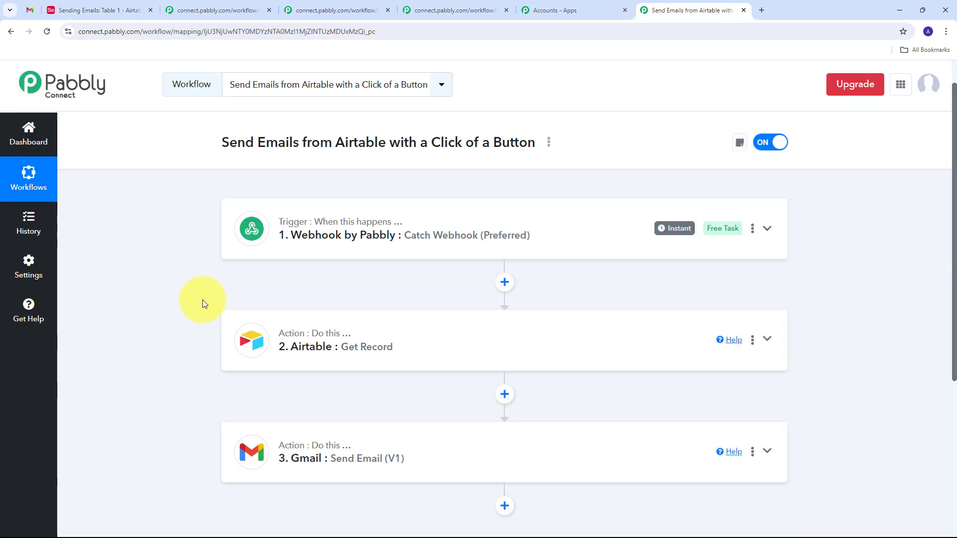
scroll(190, 284, "down", 1)
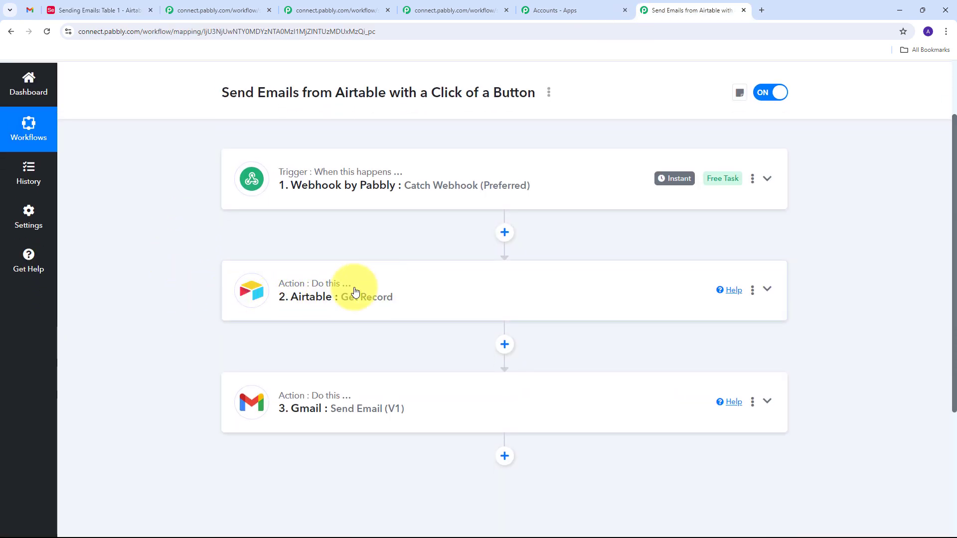
scroll(209, 394, "up", 1)
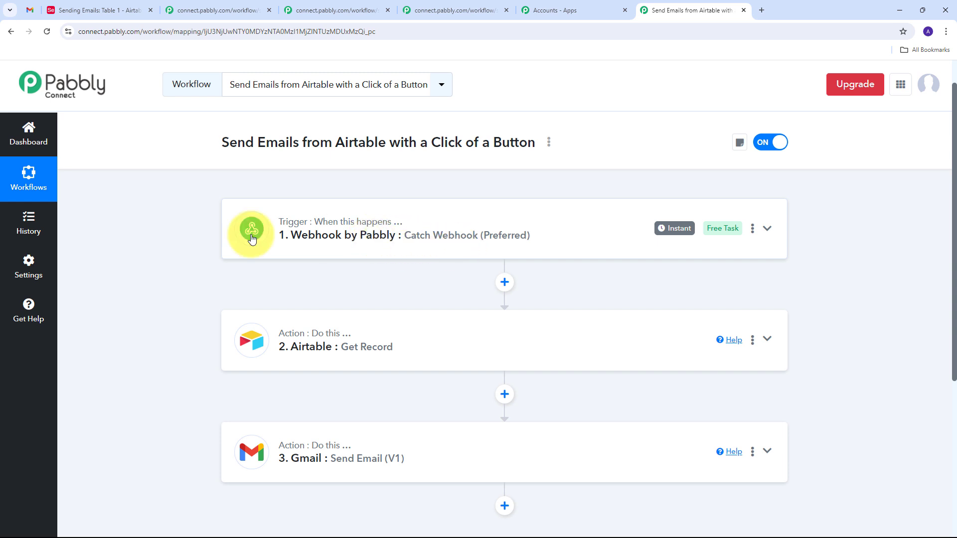
scroll(214, 191, "down", 1)
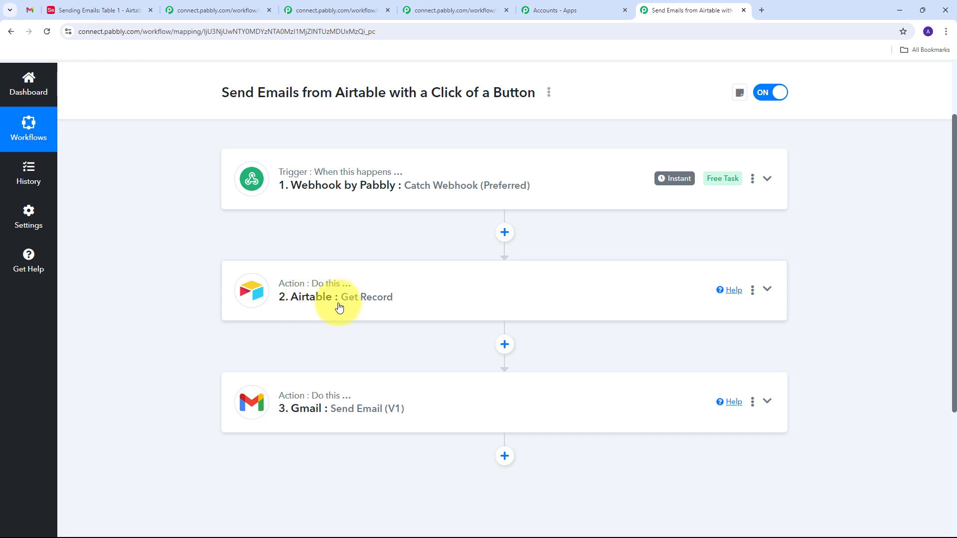
scroll(307, 320, "down", 1)
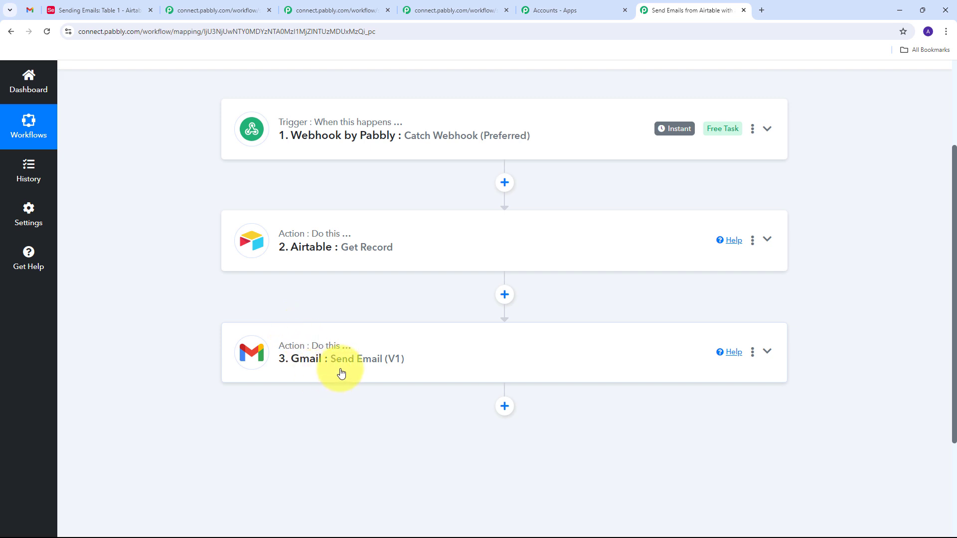
scroll(207, 325, "up", 2)
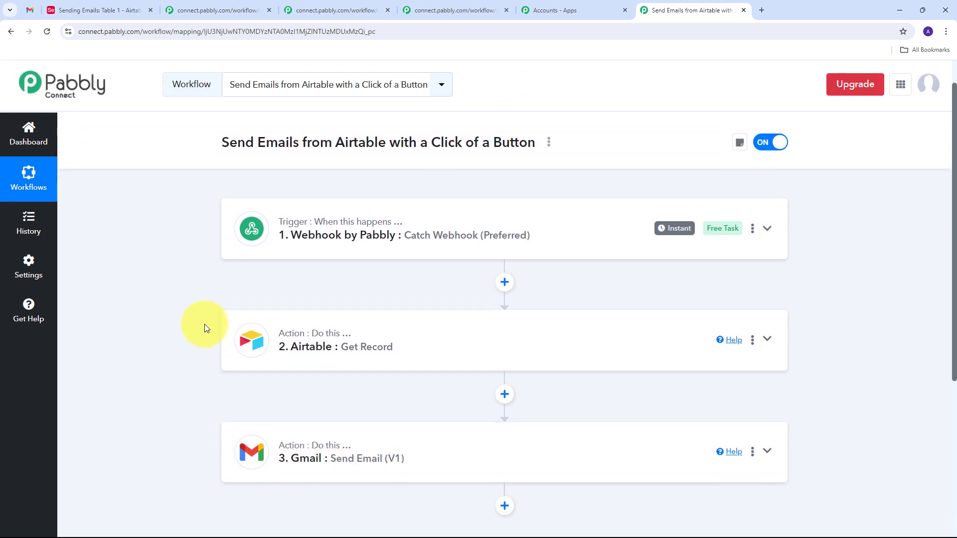